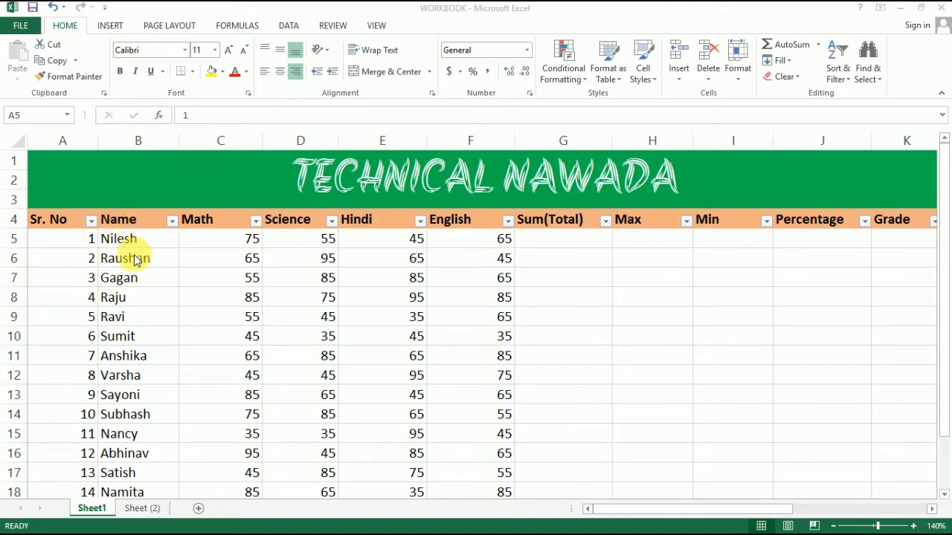
# Total the first student's Math to English marks in cell G5 with the formula =SUM(C5:F5).
pyautogui.scroll(-5, 141, 298)
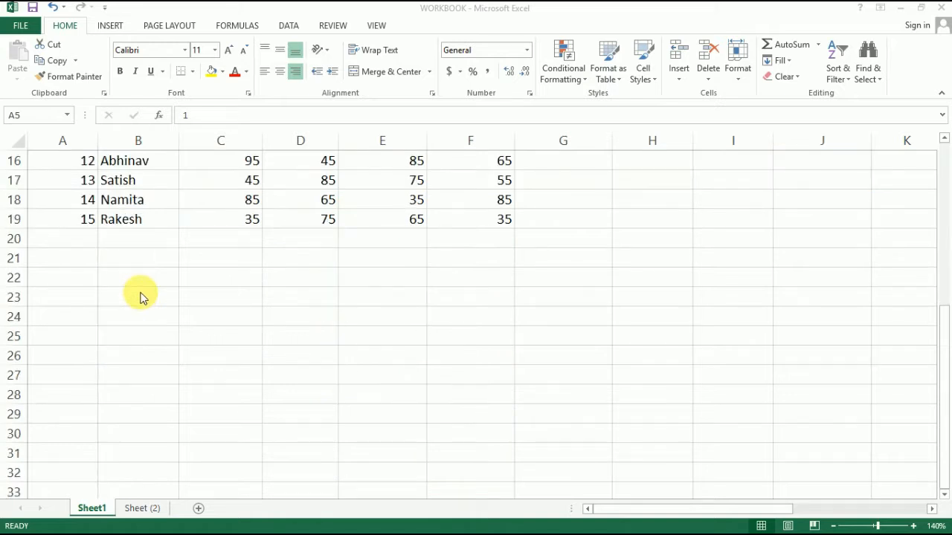
pyautogui.scroll(5, 140, 298)
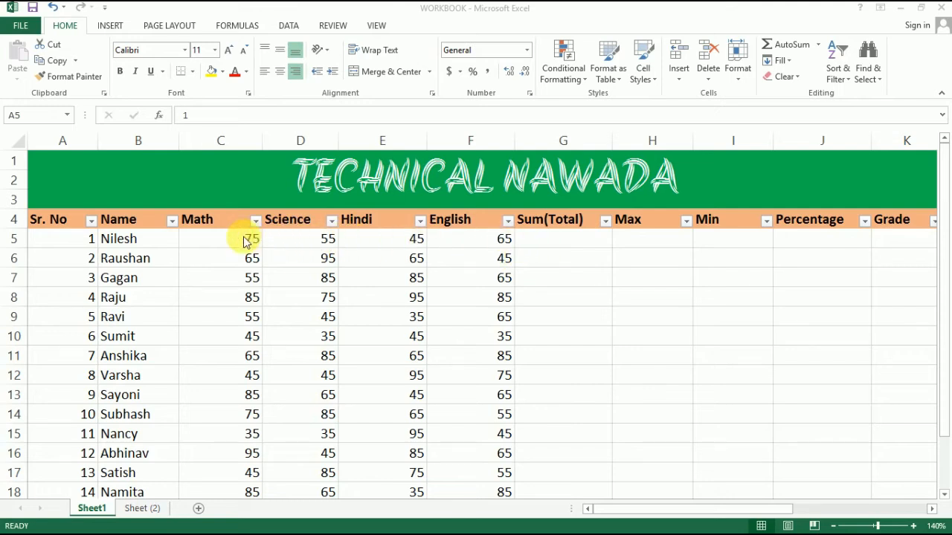
pyautogui.click(537, 241)
pyautogui.click(544, 243)
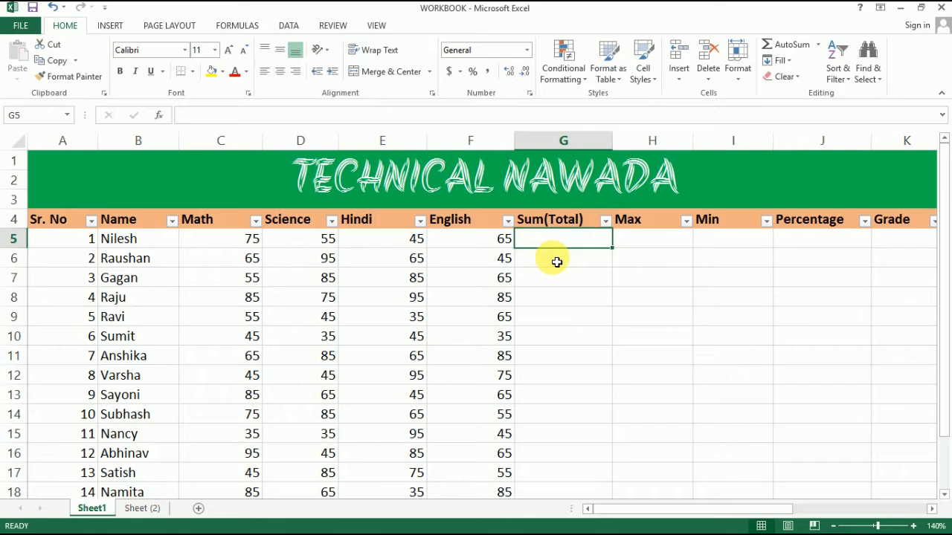
pyautogui.write('=')
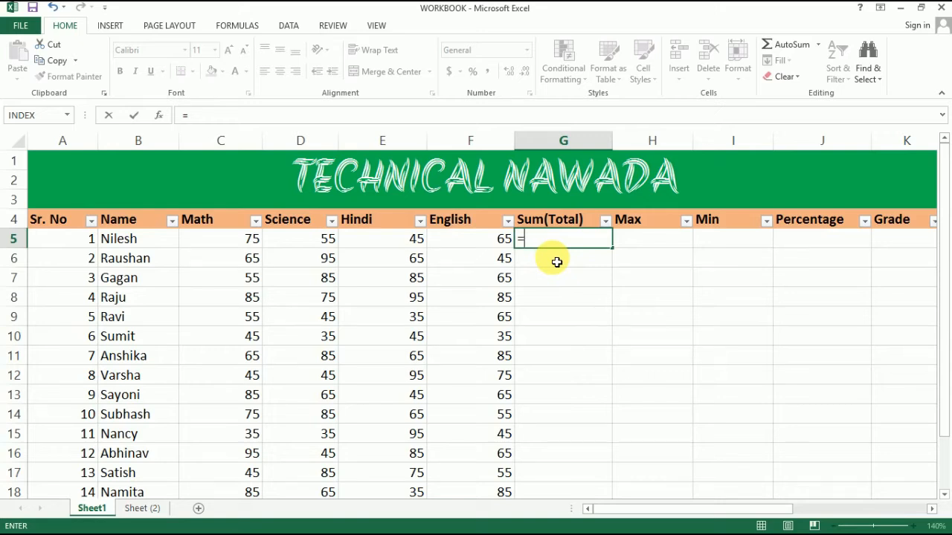
pyautogui.write('su')
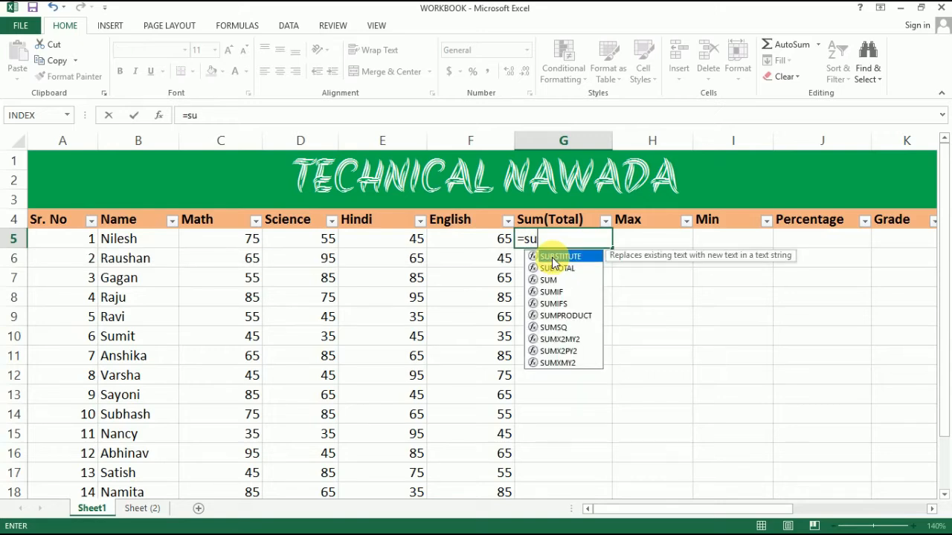
pyautogui.write('m')
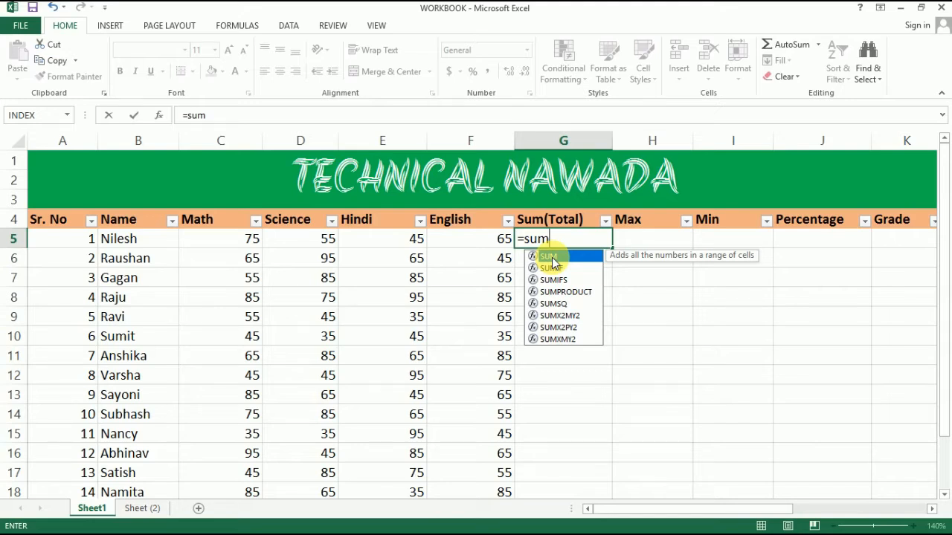
pyautogui.write('(')
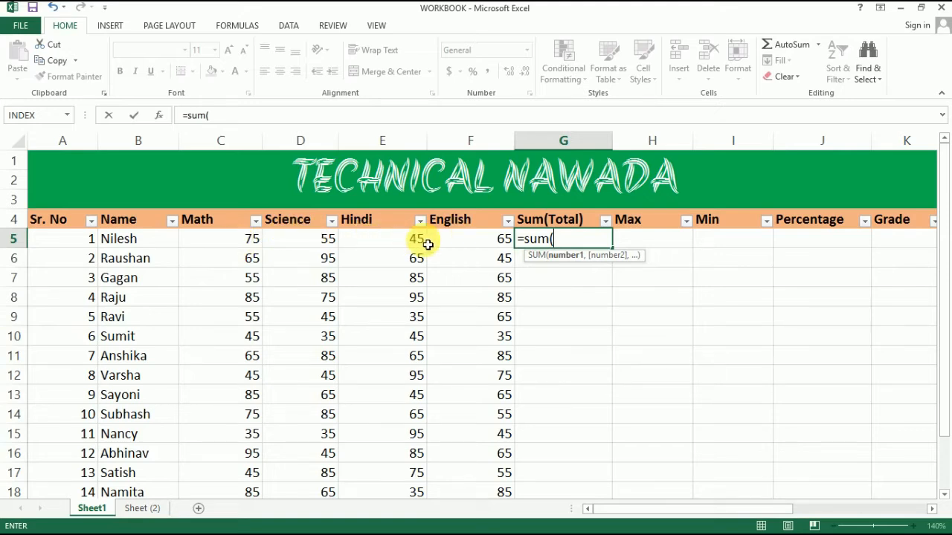
pyautogui.click(232, 244)
pyautogui.moveTo(268, 243); pyautogui.dragTo(438, 247)
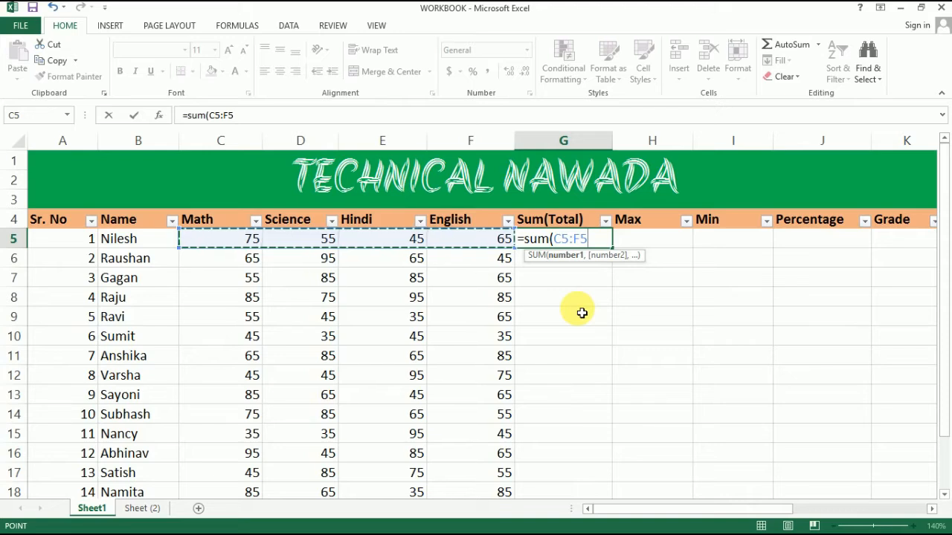
pyautogui.write(')')
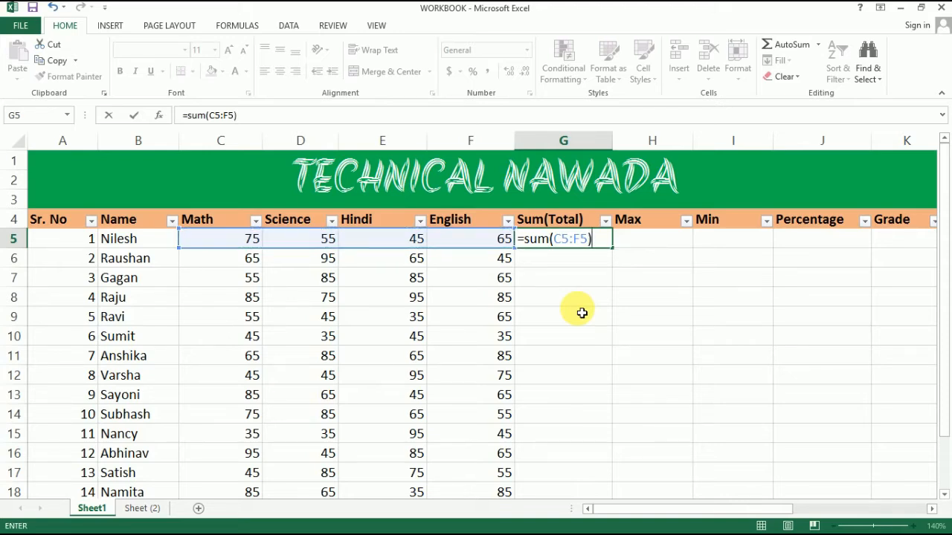
pyautogui.press('Return')
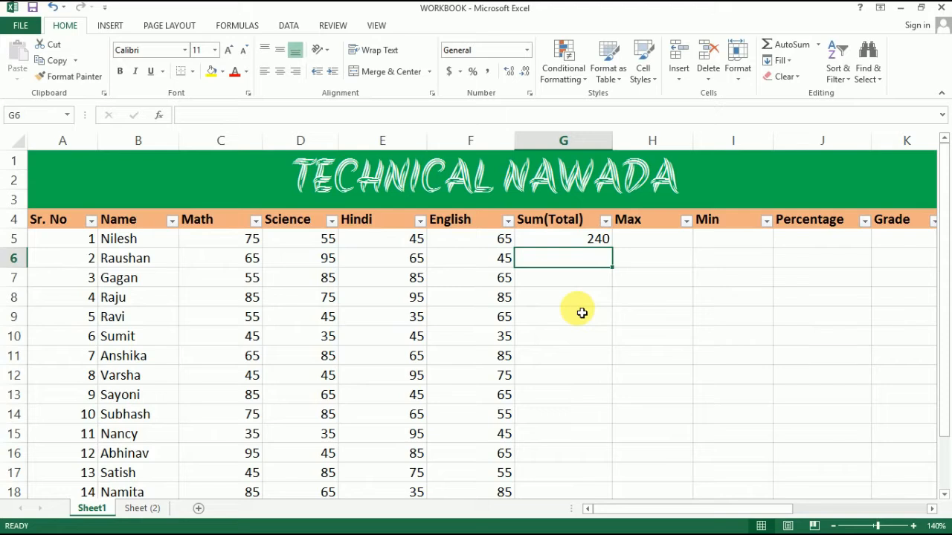
pyautogui.click(586, 239)
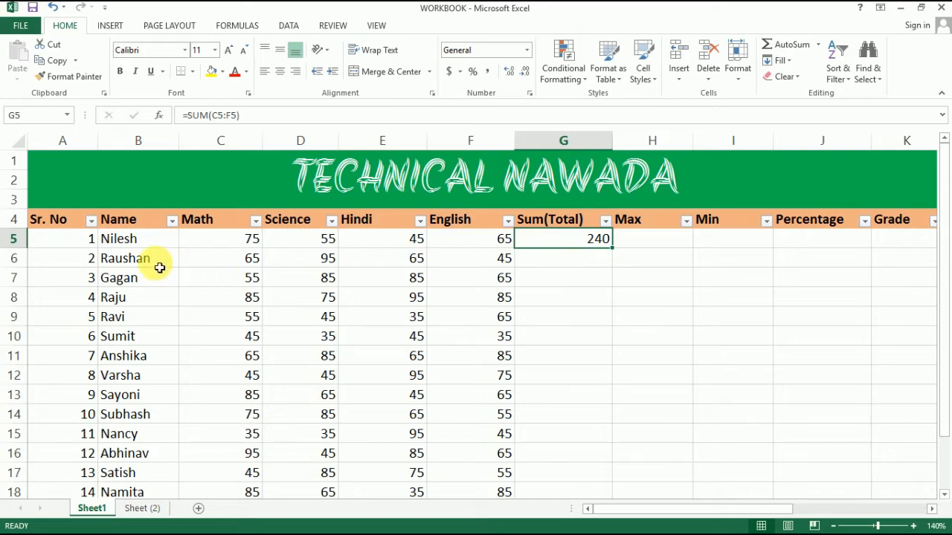
# Enter the formula =SUM(C6:F6) in cell G6 to total the second student's marks.
pyautogui.click(543, 269)
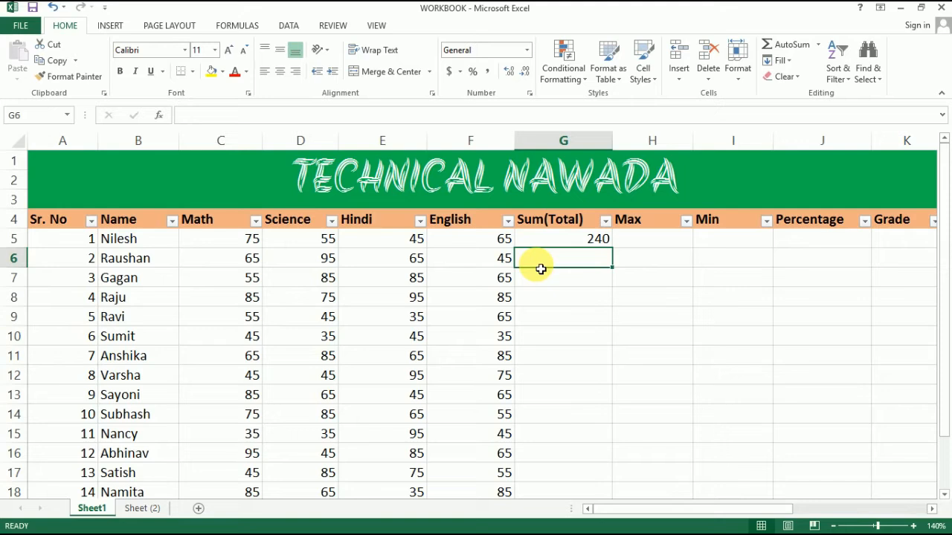
pyautogui.write('=')
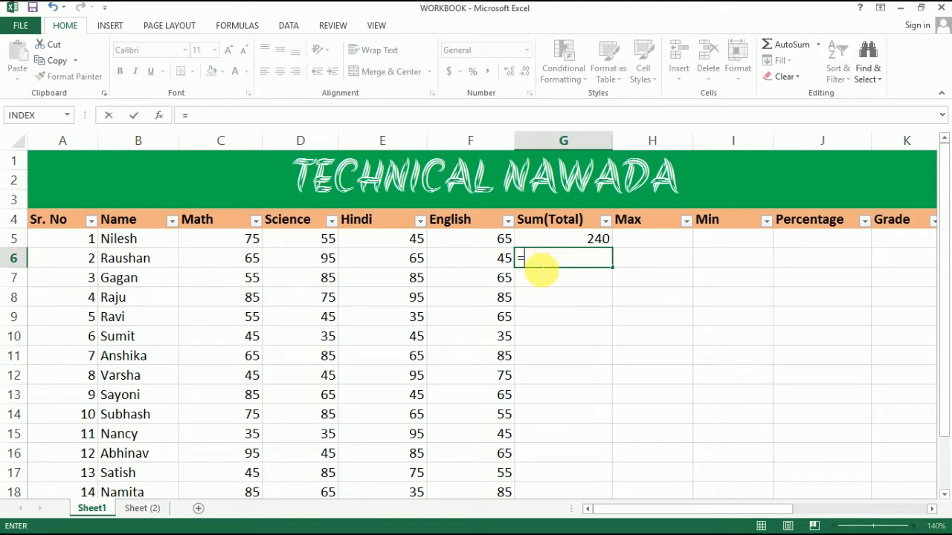
pyautogui.write('sum')
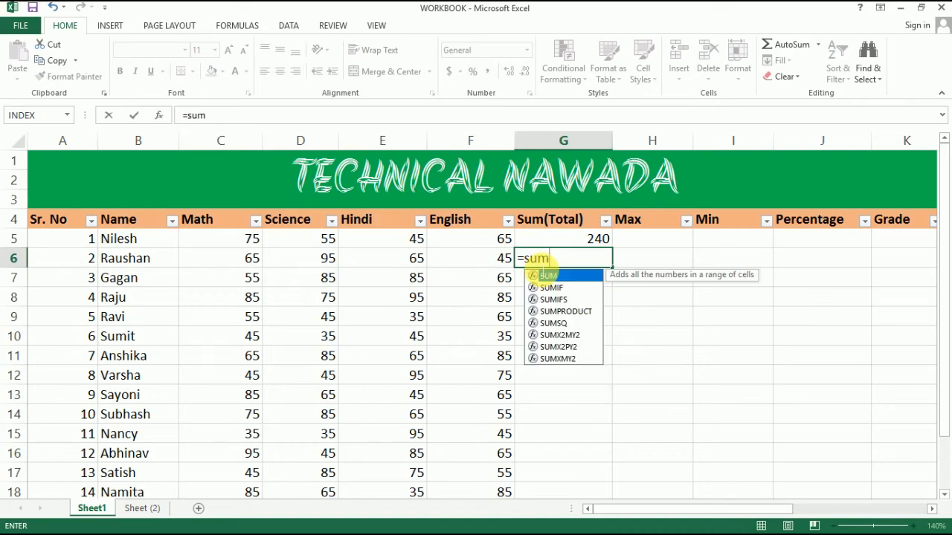
pyautogui.write('(')
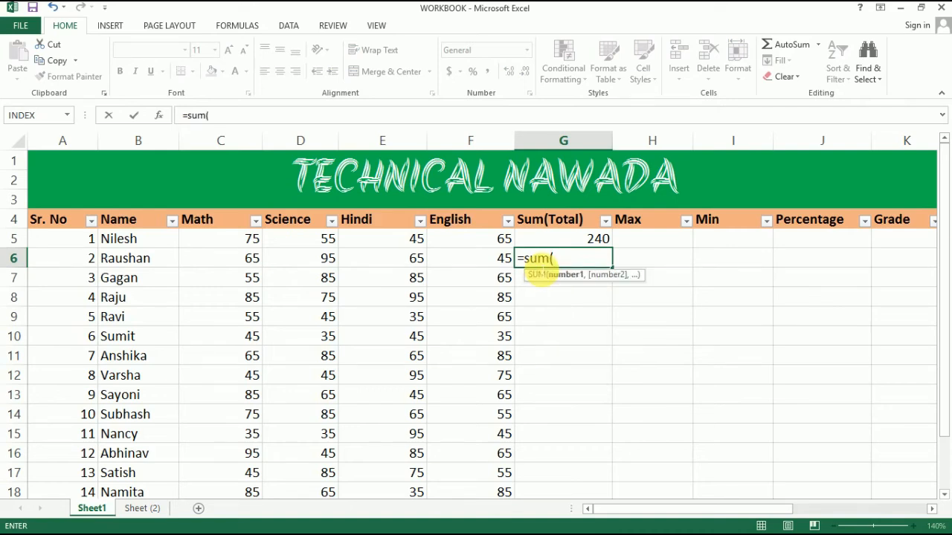
pyautogui.click(260, 262)
pyautogui.moveTo(260, 262); pyautogui.dragTo(451, 266)
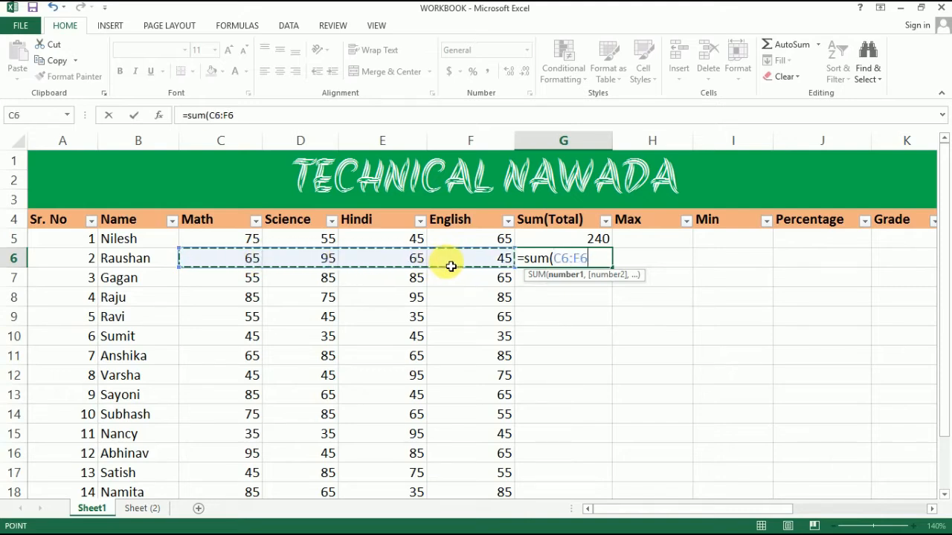
pyautogui.press('Return')
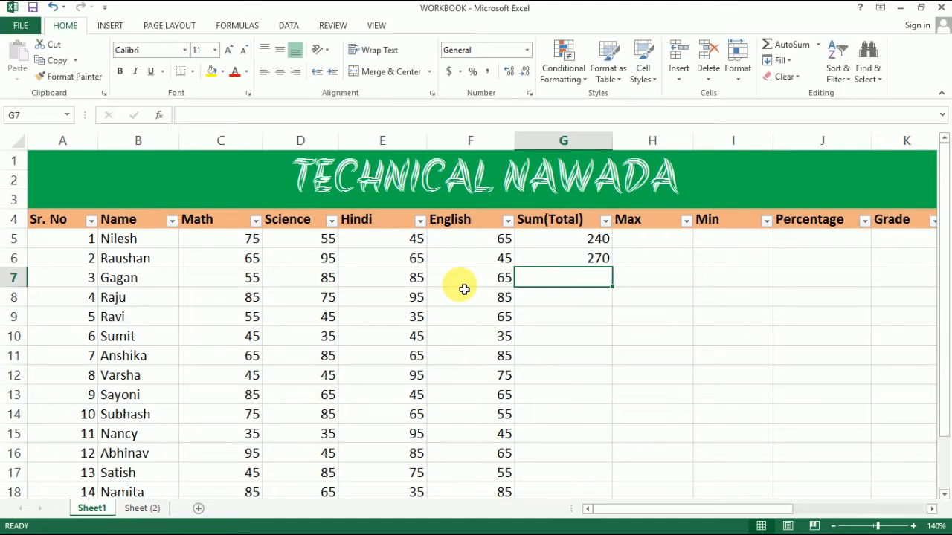
# Clear the formula from cell G6 of the Sum(Total) column.
pyautogui.click(551, 262)
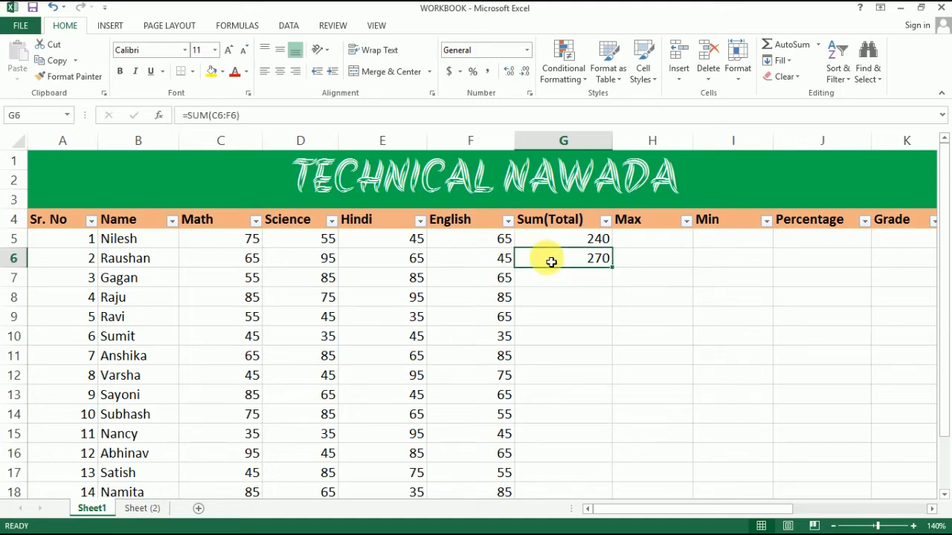
pyautogui.press('Delete')
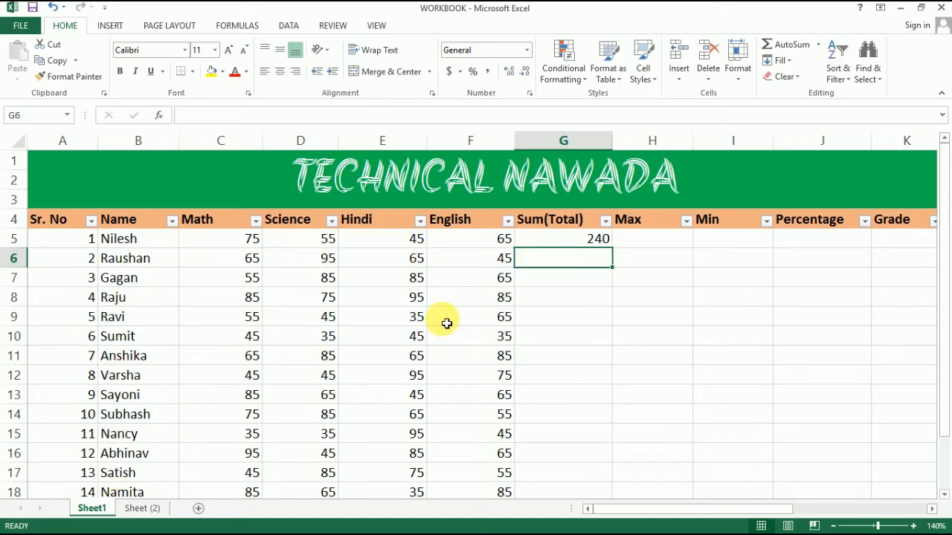
pyautogui.click(549, 341)
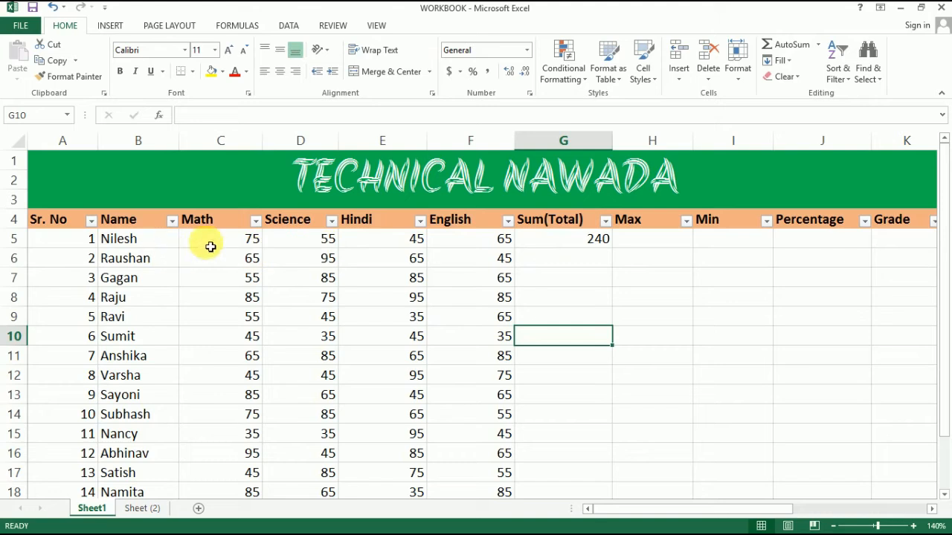
# Fill the SUM formula from G5 down to G19 and check the copied formulas in G6 and G10.
pyautogui.click(570, 248)
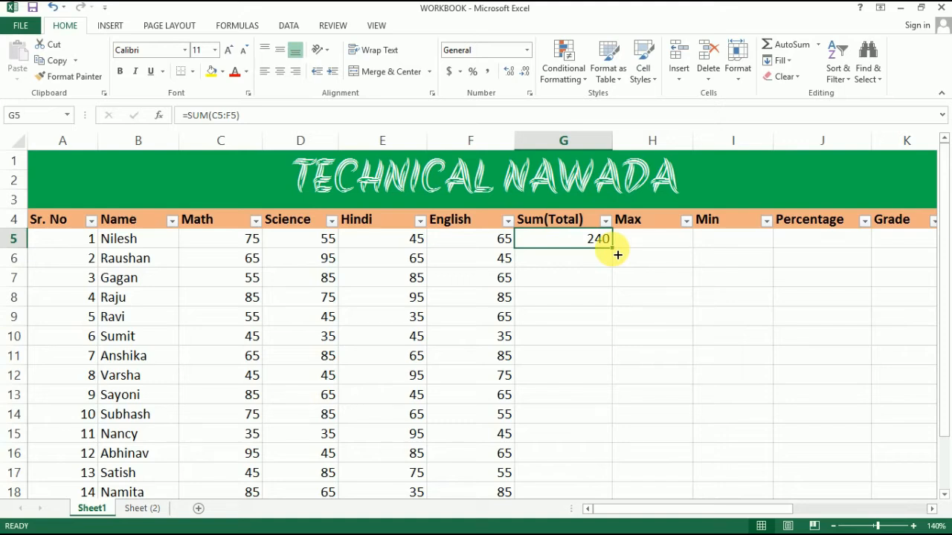
pyautogui.moveTo(617, 255); pyautogui.dragTo(627, 396)
pyautogui.moveTo(626, 438); pyautogui.dragTo(617, 464)
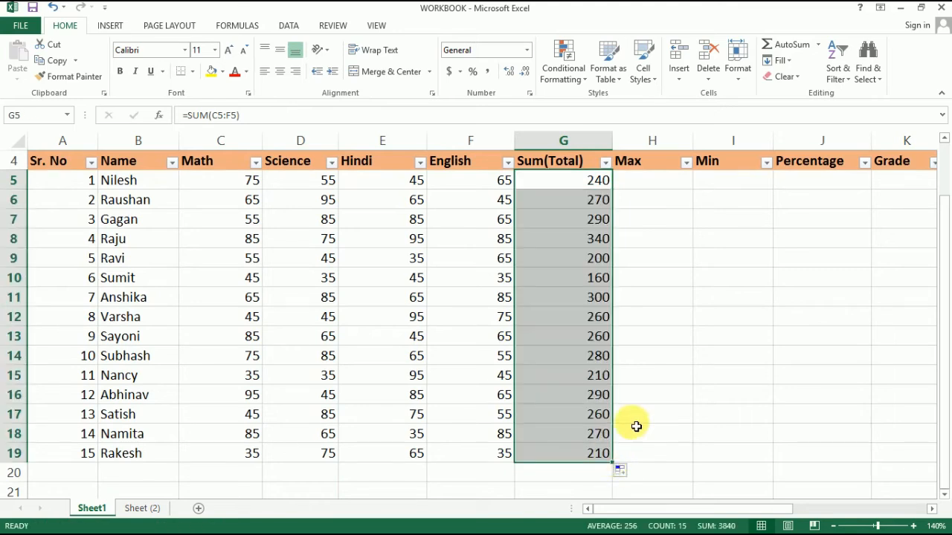
pyautogui.scroll(1, 637, 437)
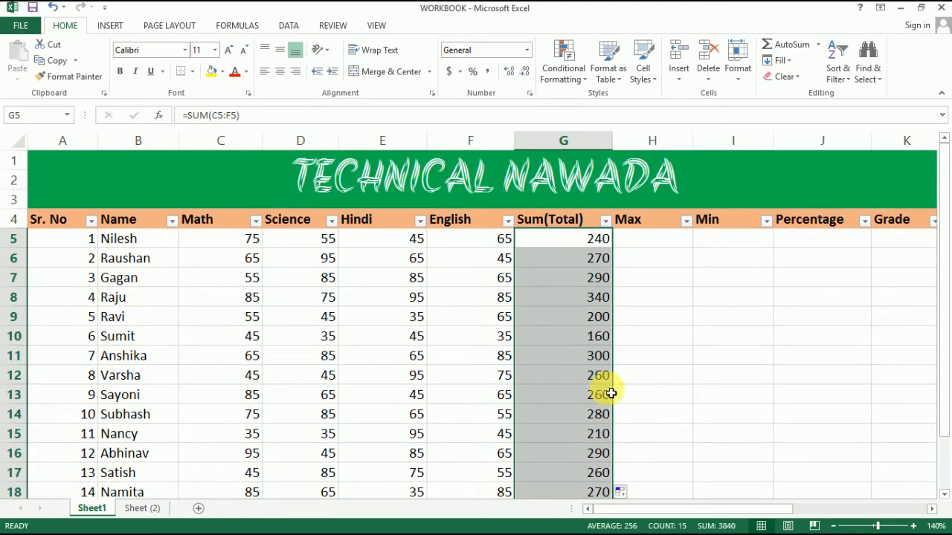
pyautogui.click(546, 265)
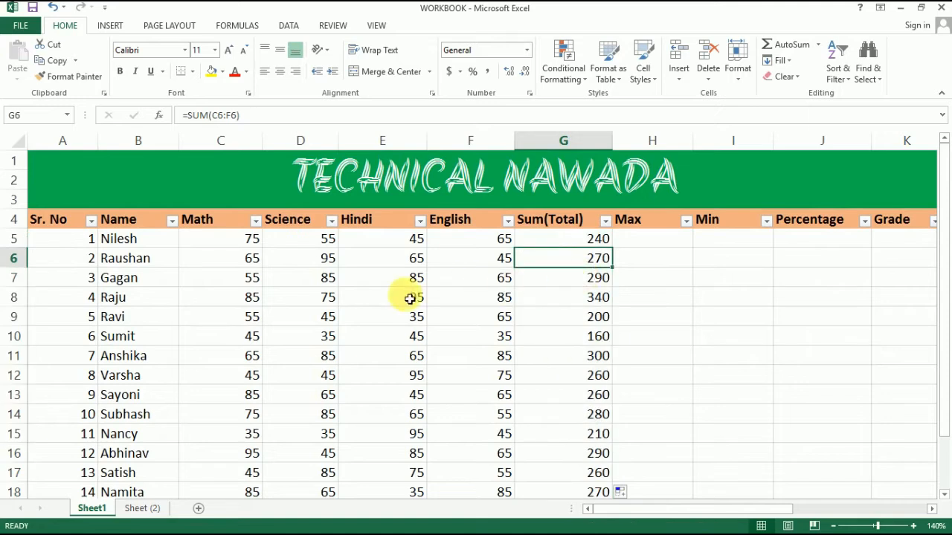
pyautogui.click(579, 342)
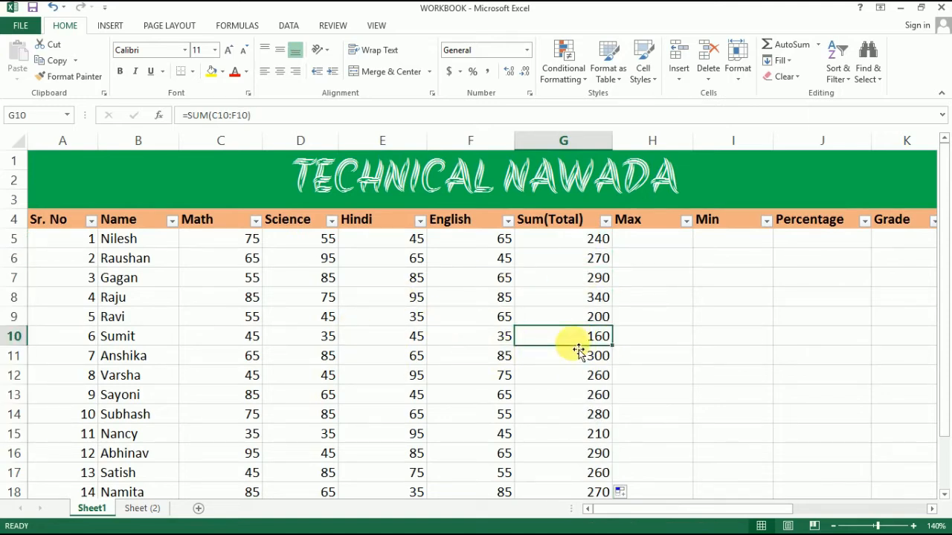
# Clear the filled totals in cells G6 through G19, keeping only the formula in G5.
pyautogui.scroll(-2, 570, 342)
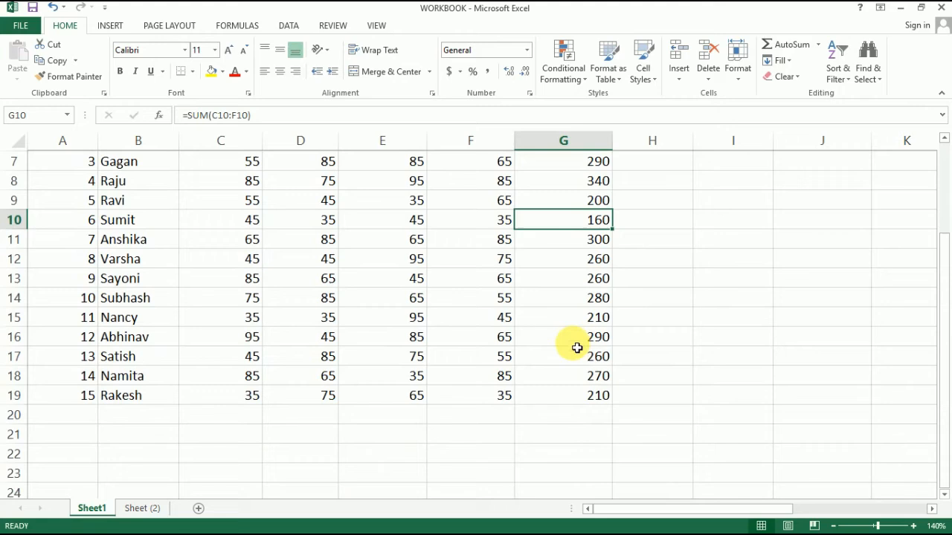
pyautogui.click(579, 395)
pyautogui.moveTo(579, 395); pyautogui.dragTo(563, 266)
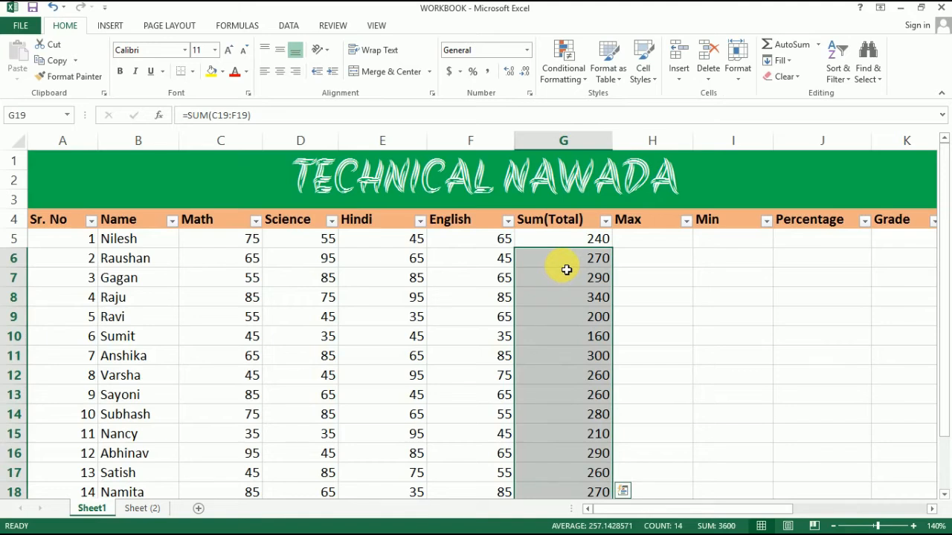
pyautogui.press('Delete')
pyautogui.scroll(-3, 566, 276)
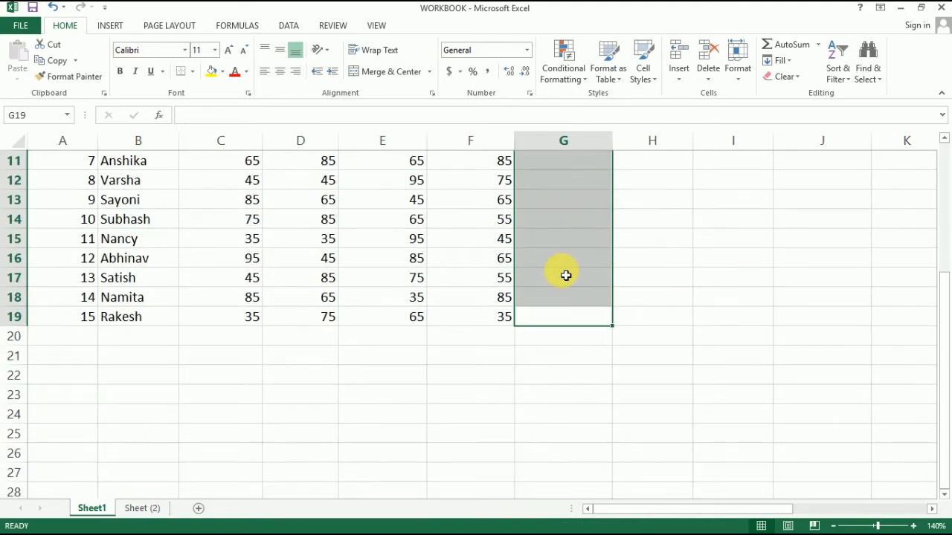
pyautogui.scroll(3, 566, 276)
pyautogui.click(675, 279)
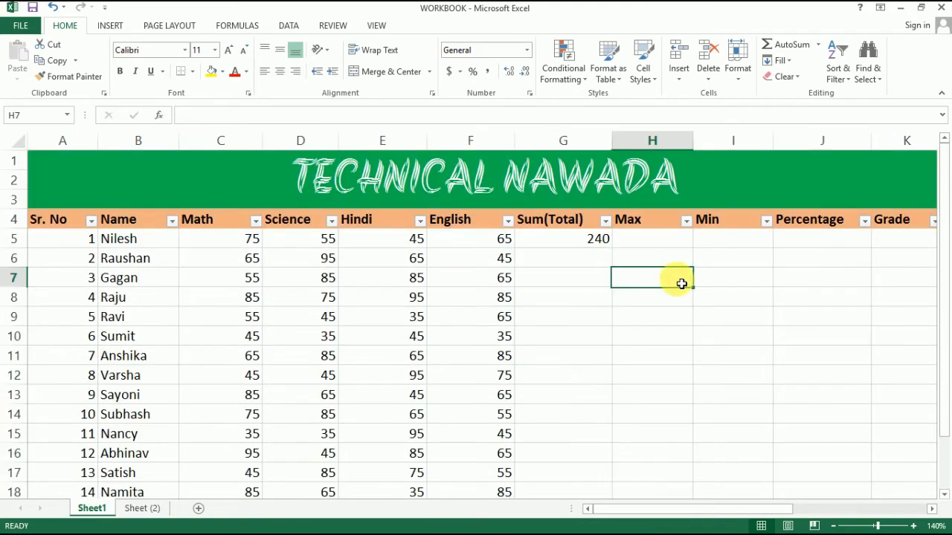
# Copy the total formula in G5 down through G19 for all students and review the filled cells' formulas.
pyautogui.click(560, 242)
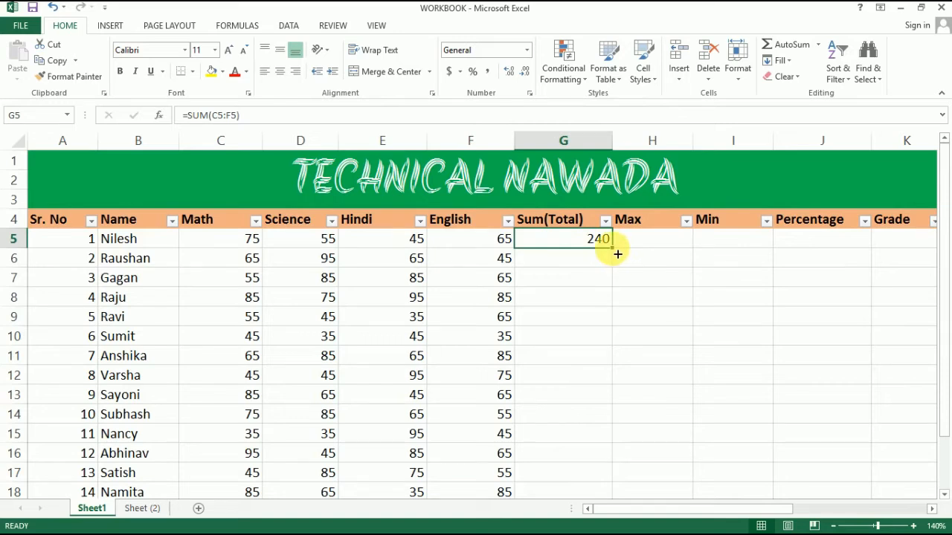
pyautogui.moveTo(612, 247); pyautogui.dragTo(605, 455)
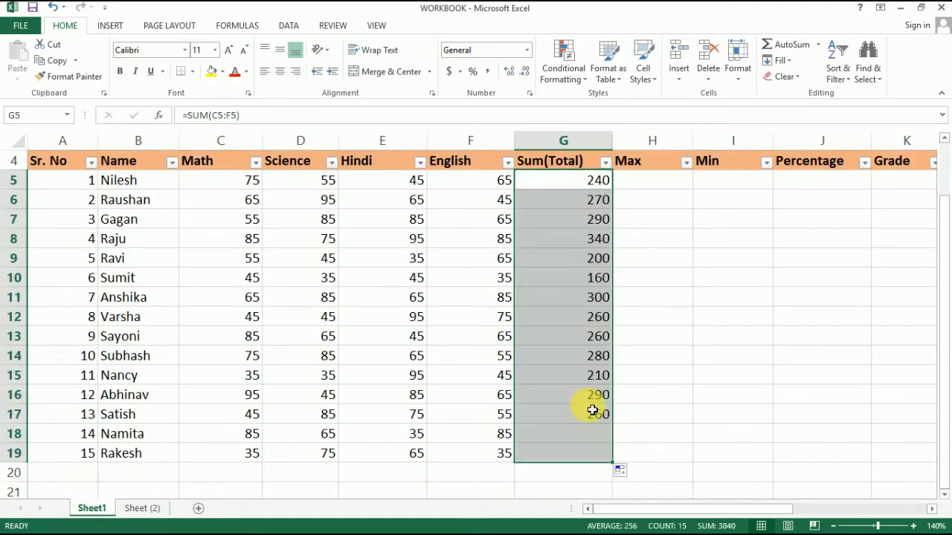
pyautogui.scroll(1, 561, 340)
pyautogui.click(557, 267)
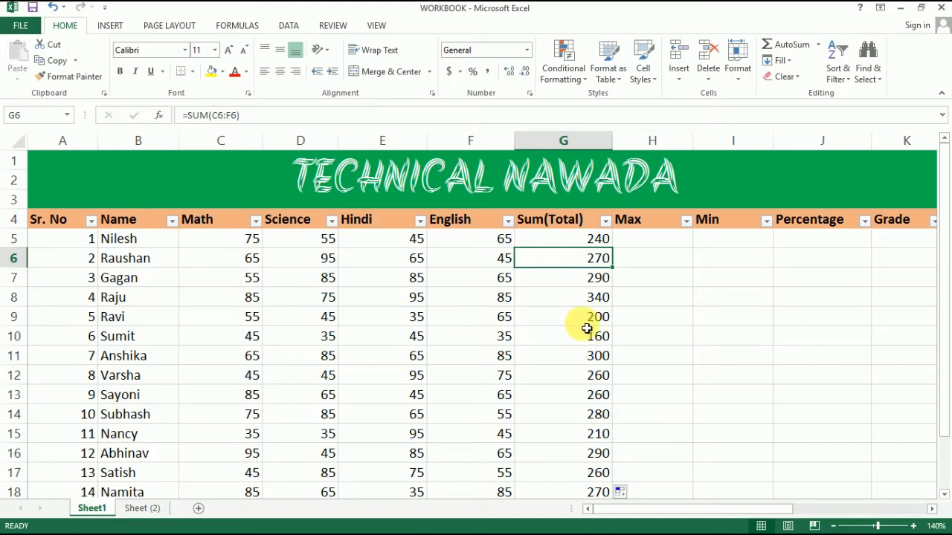
pyautogui.click(563, 299)
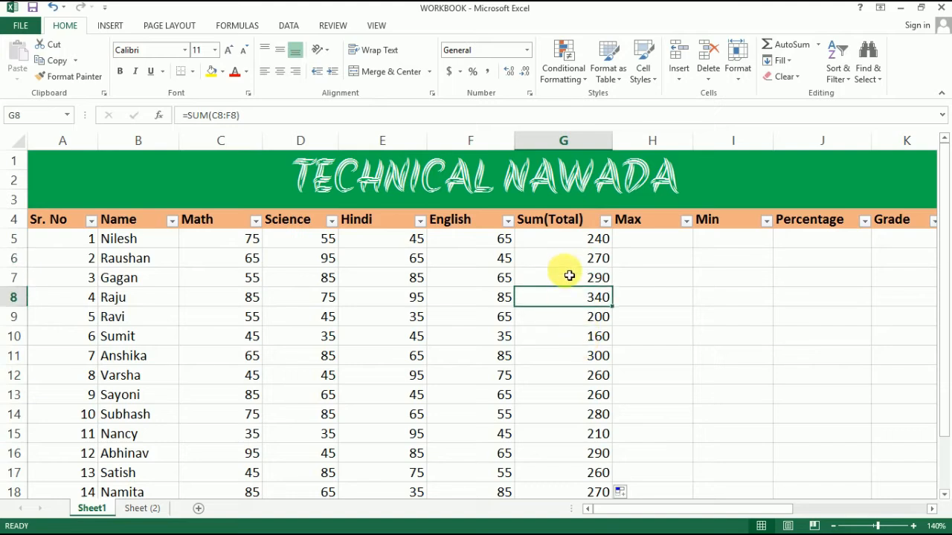
pyautogui.click(550, 240)
pyautogui.click(564, 261)
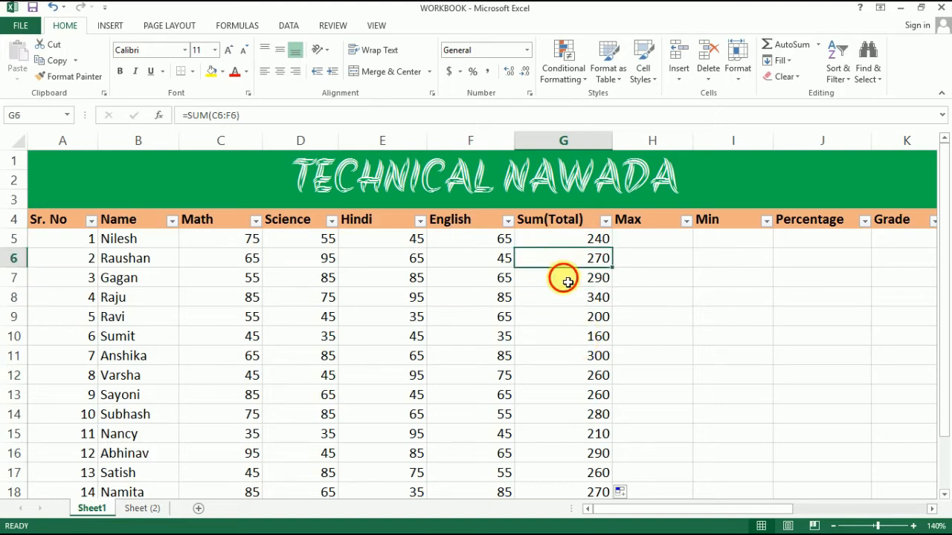
pyautogui.click(564, 279)
pyautogui.scroll(-3, 576, 357)
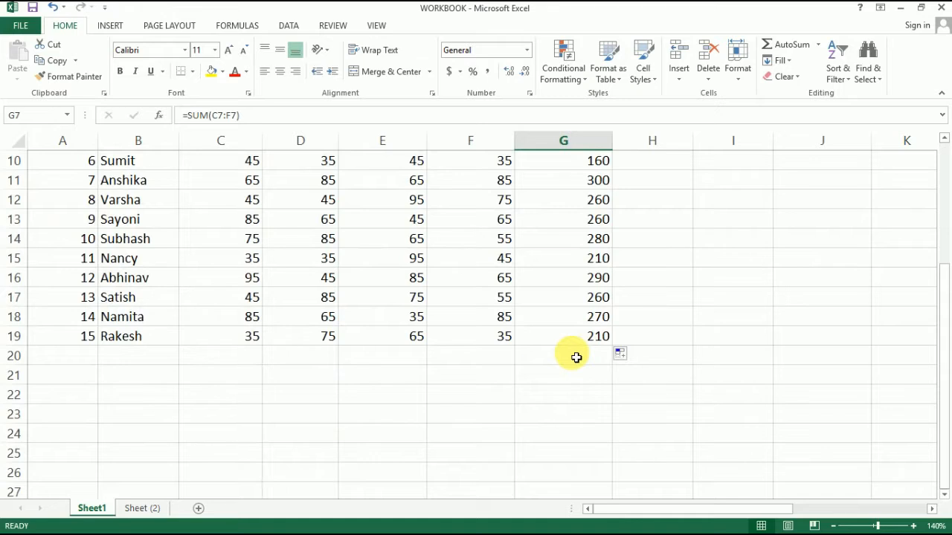
# Enter the formula =MAX(C5:F5) in H5 to get the first student's highest subject mark.
pyautogui.scroll(3, 576, 357)
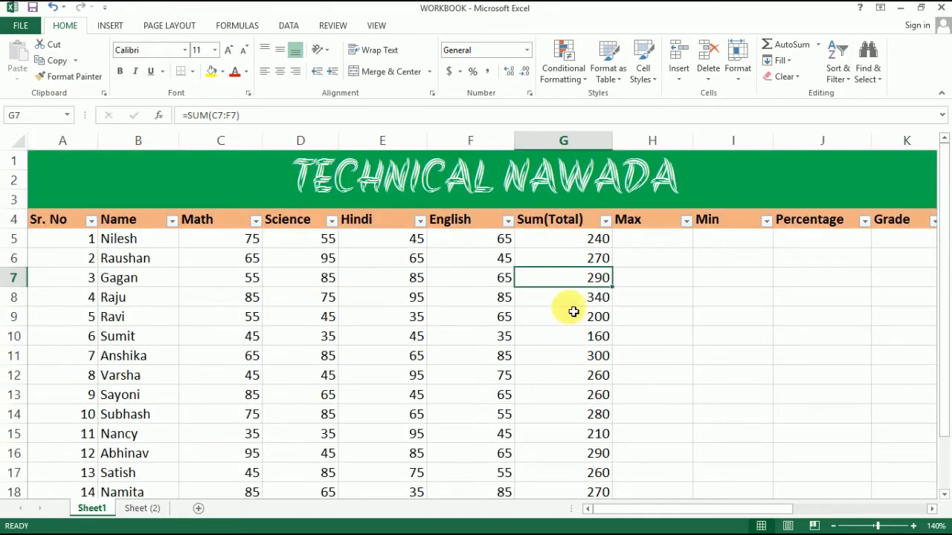
pyautogui.click(551, 240)
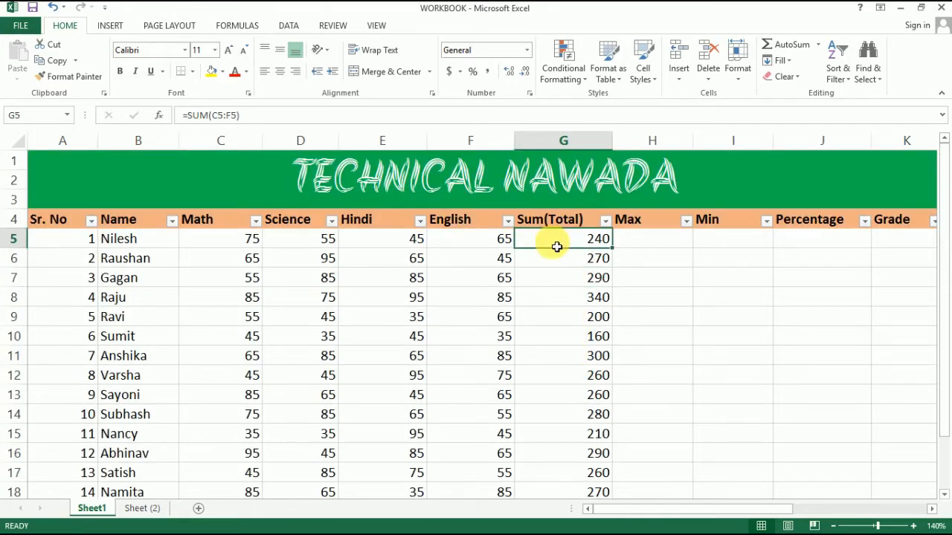
pyautogui.click(639, 243)
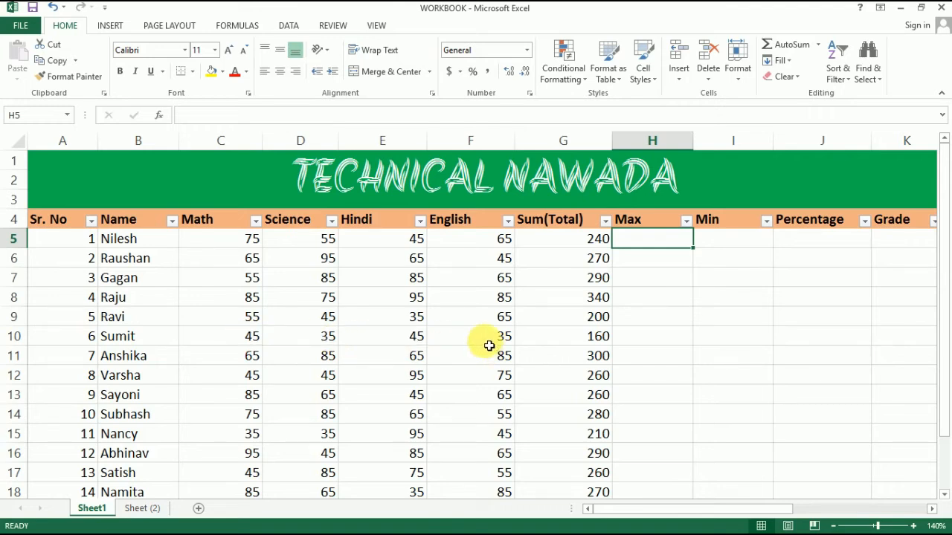
pyautogui.click(658, 268)
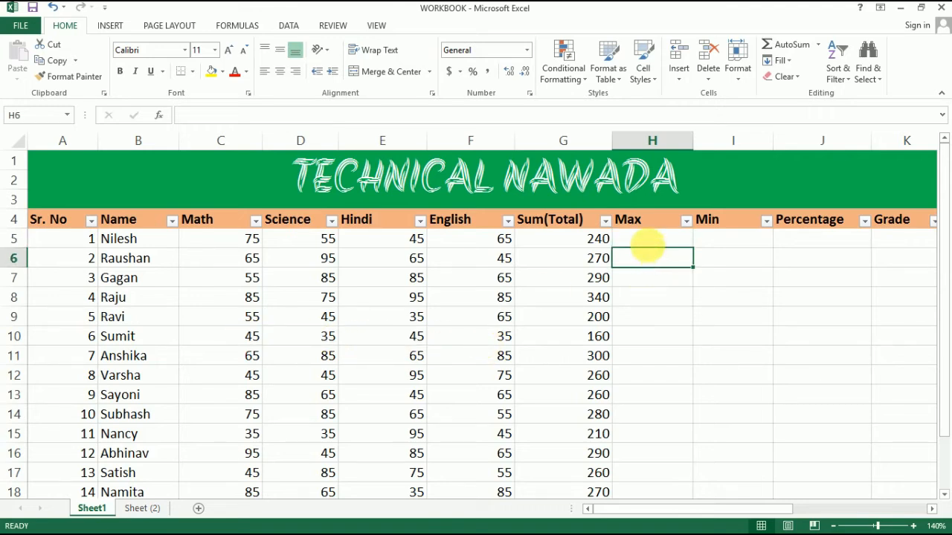
pyautogui.click(652, 244)
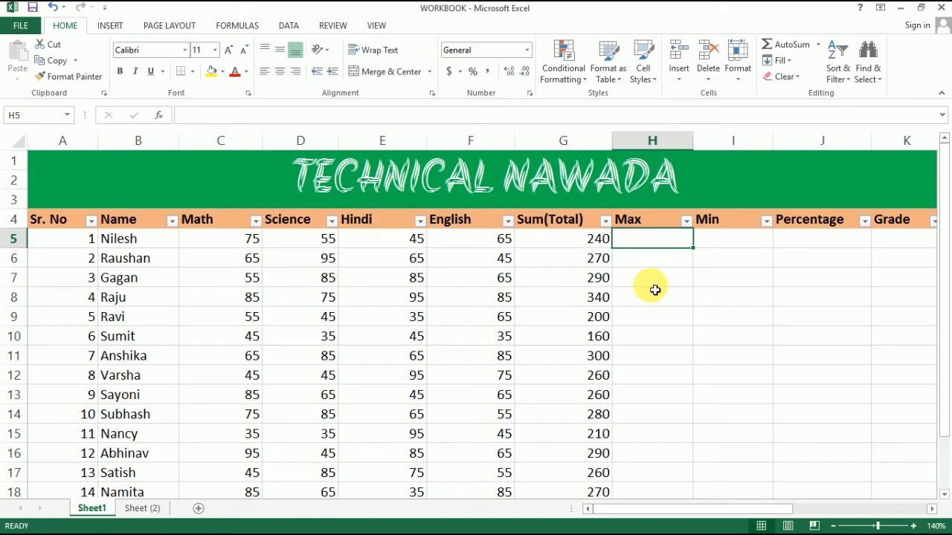
pyautogui.write('=')
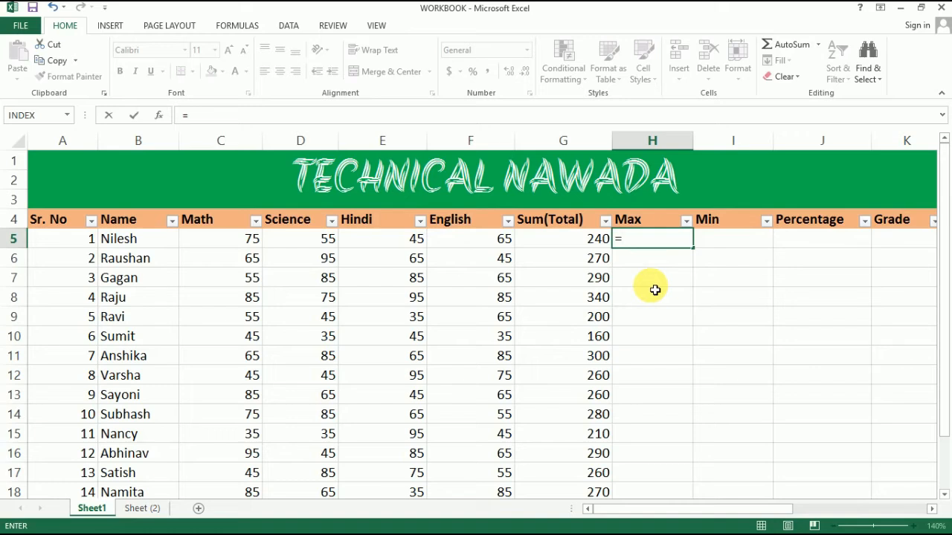
pyautogui.write('ma')
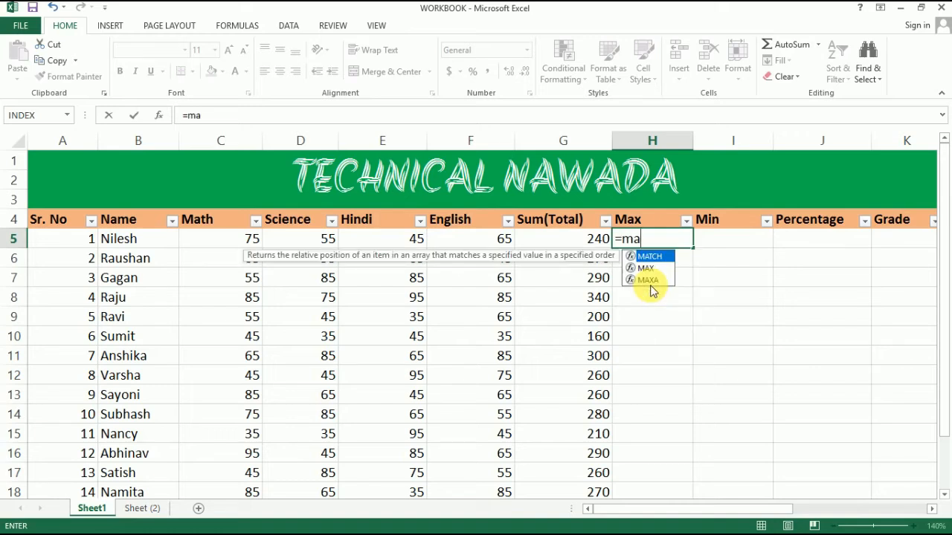
pyautogui.write('x(')
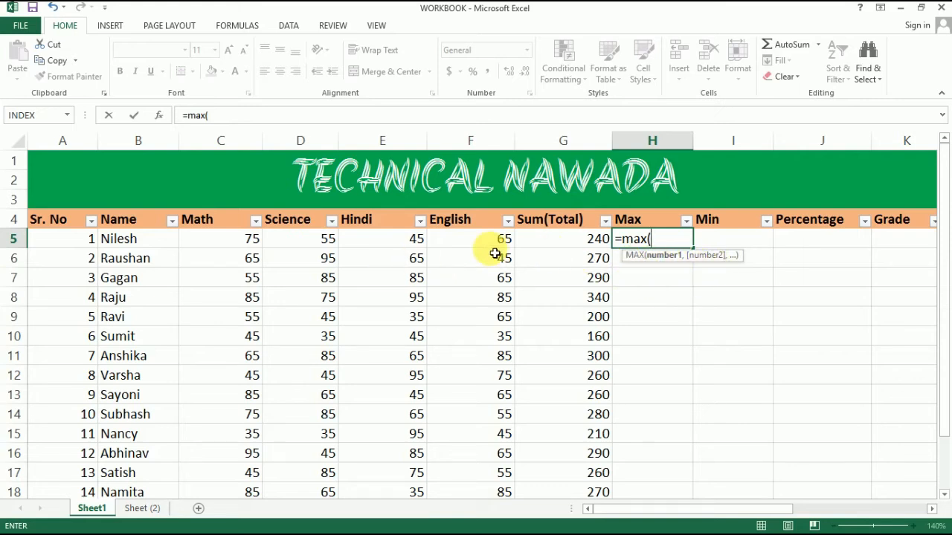
pyautogui.click(235, 244)
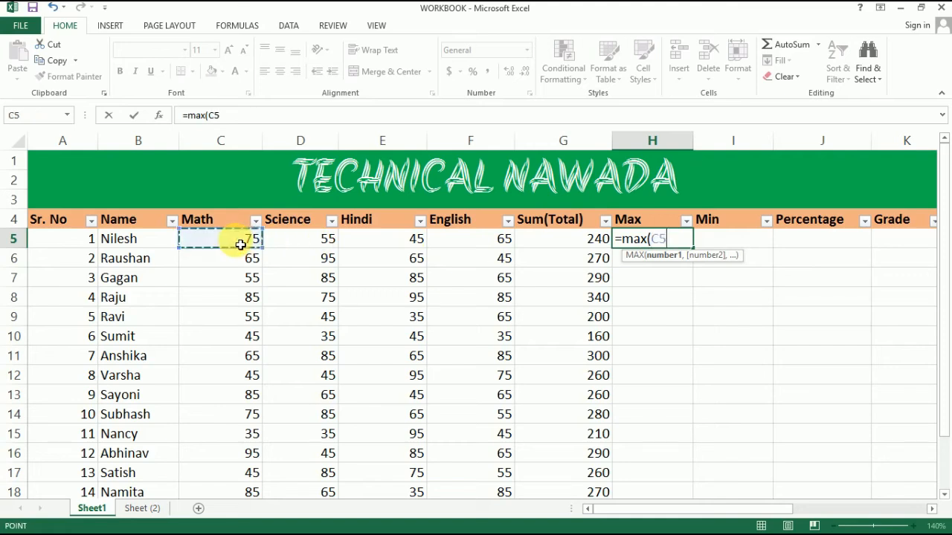
pyautogui.moveTo(275, 246); pyautogui.dragTo(479, 248)
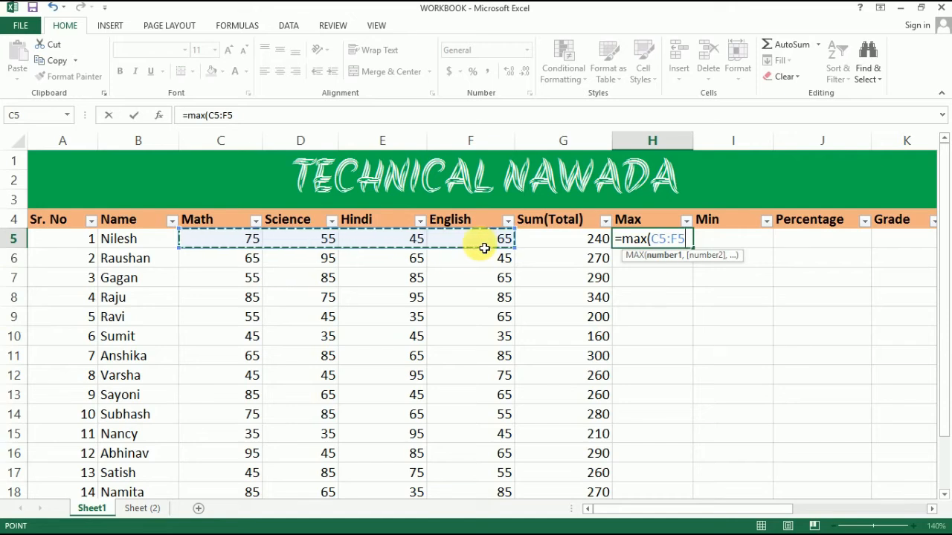
pyautogui.write(')')
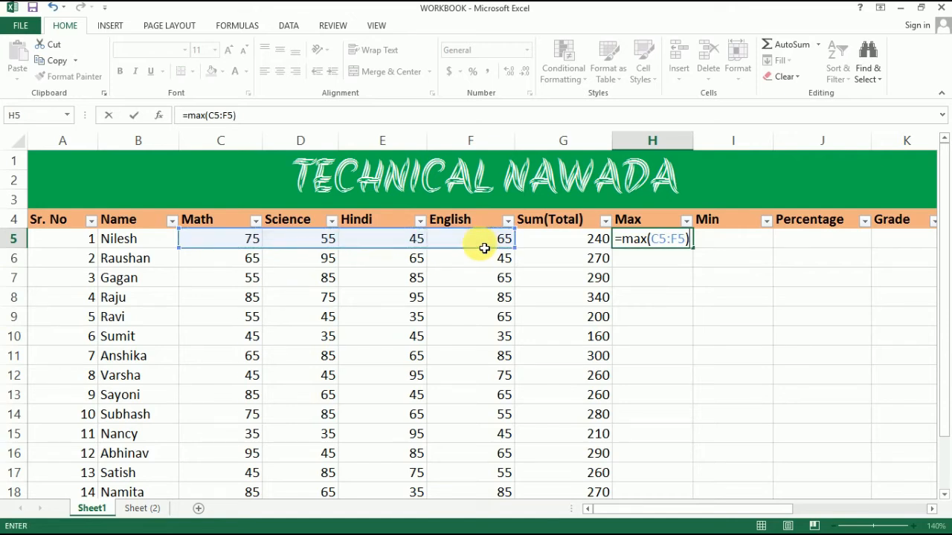
pyautogui.press('Return')
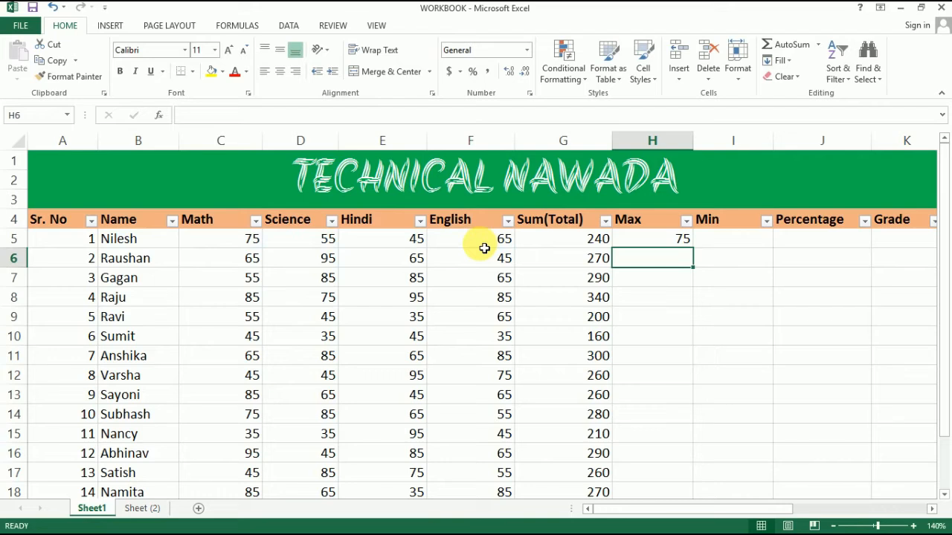
# Fill the MAX formula from H5 down the Max column for the remaining students and check the copy in H9.
pyautogui.click(654, 246)
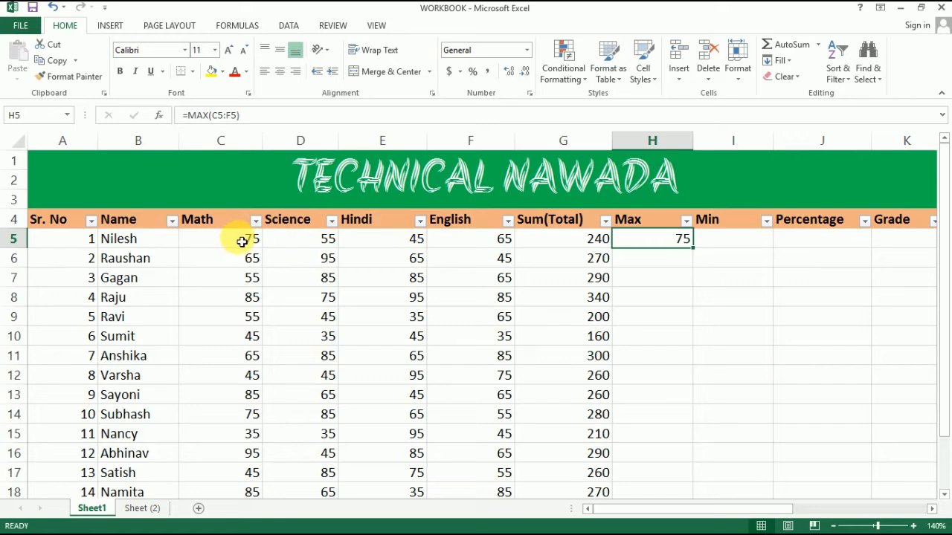
pyautogui.click(637, 265)
pyautogui.click(634, 246)
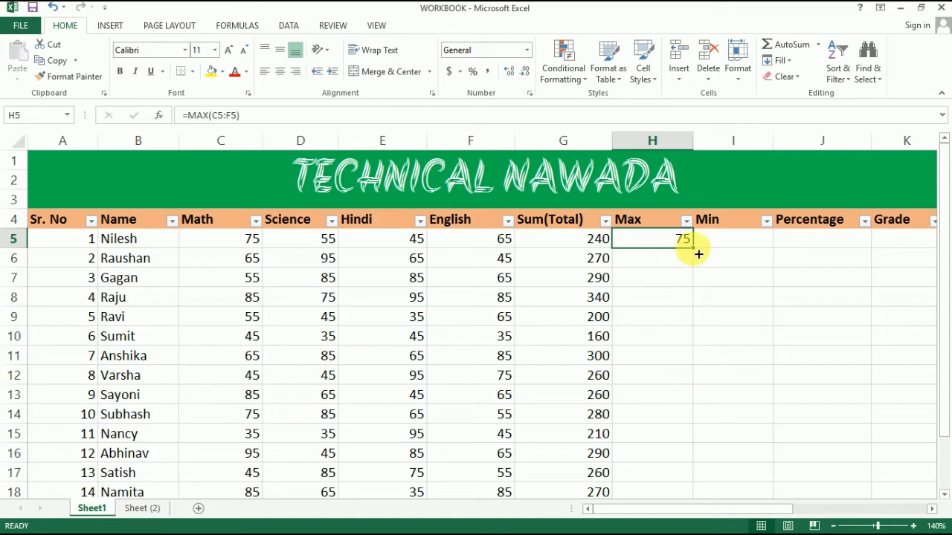
pyautogui.moveTo(691, 248); pyautogui.dragTo(695, 457)
pyautogui.scroll(1, 716, 406)
pyautogui.click(668, 321)
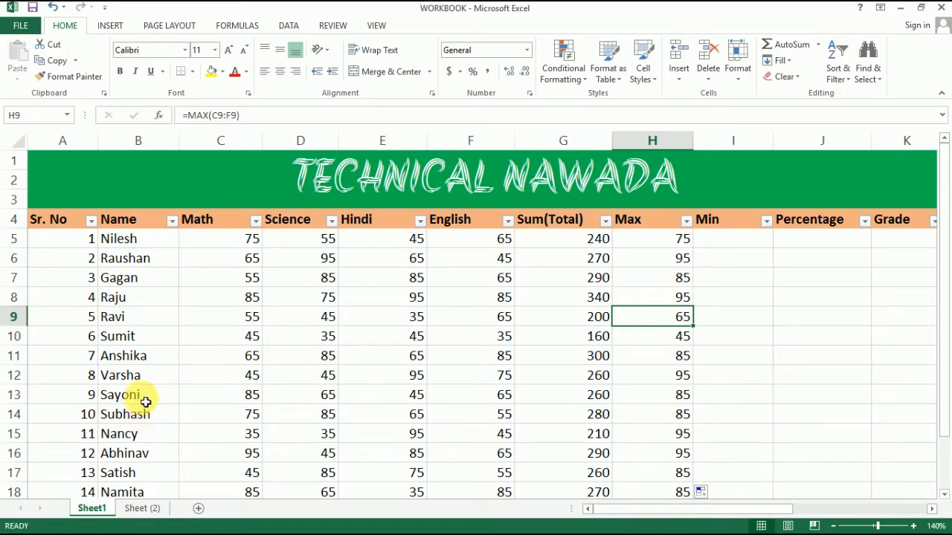
# Check the subject marks in C13 through F13 against the Max result in H13.
pyautogui.click(208, 400)
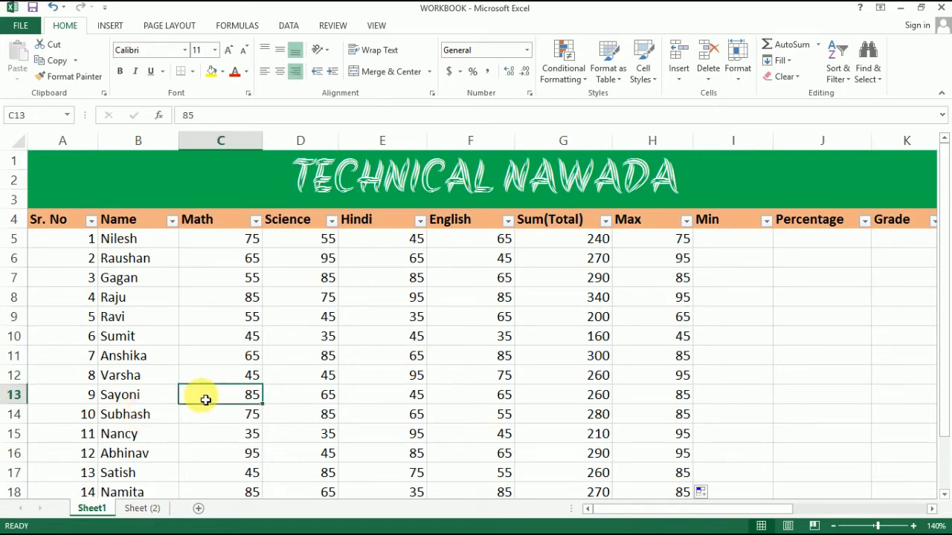
pyautogui.press('Right')
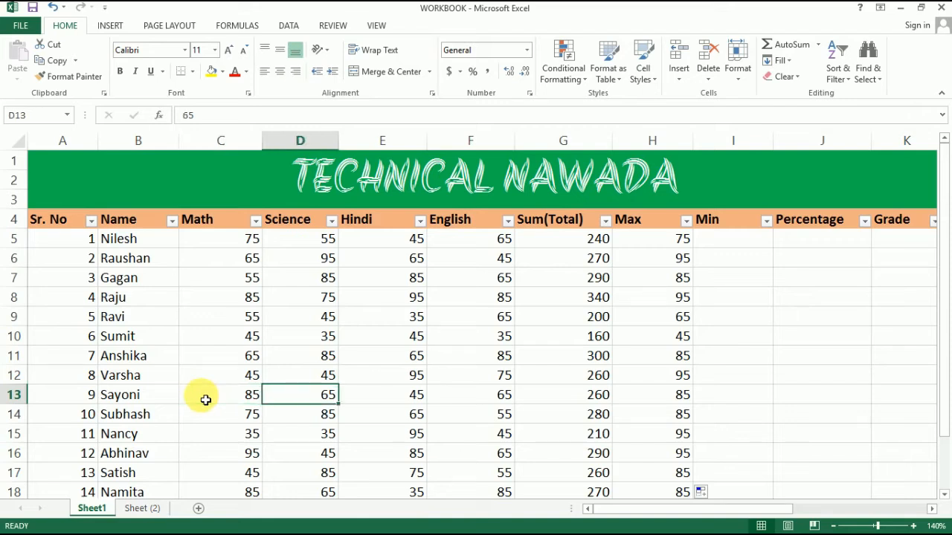
pyautogui.press('Right')
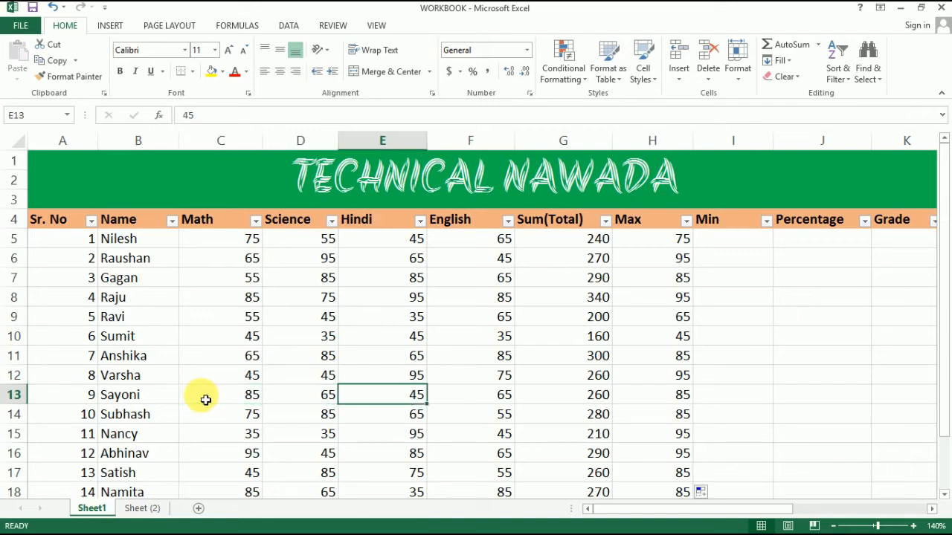
pyautogui.press('Right')
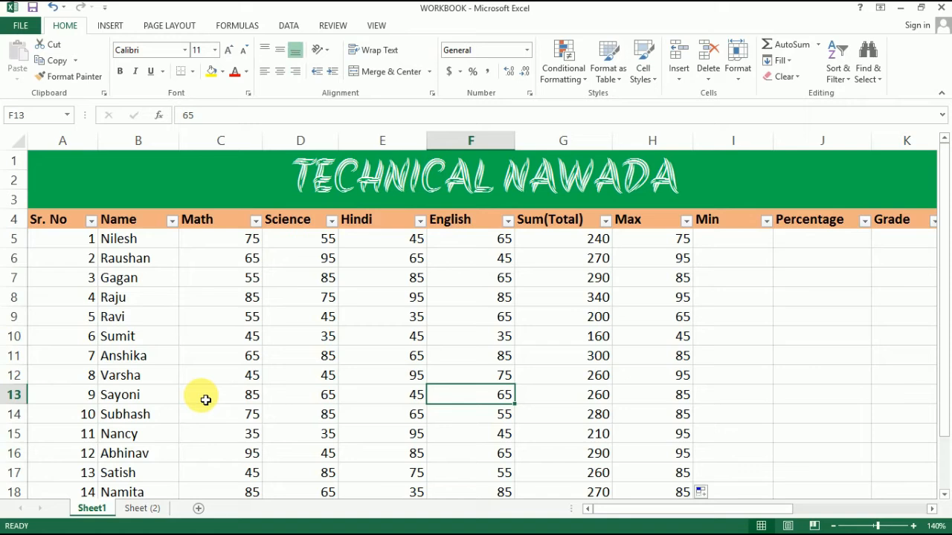
pyautogui.press('Left')
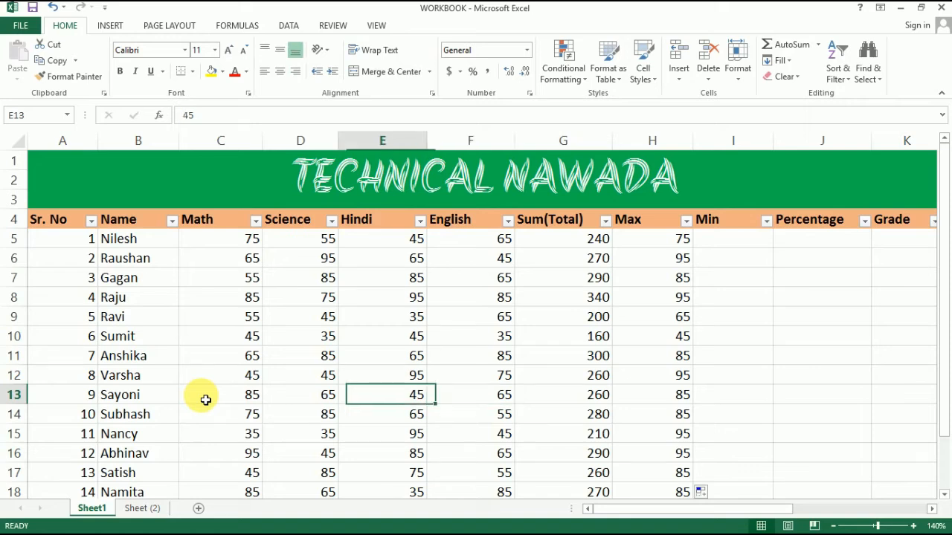
pyautogui.click(206, 400)
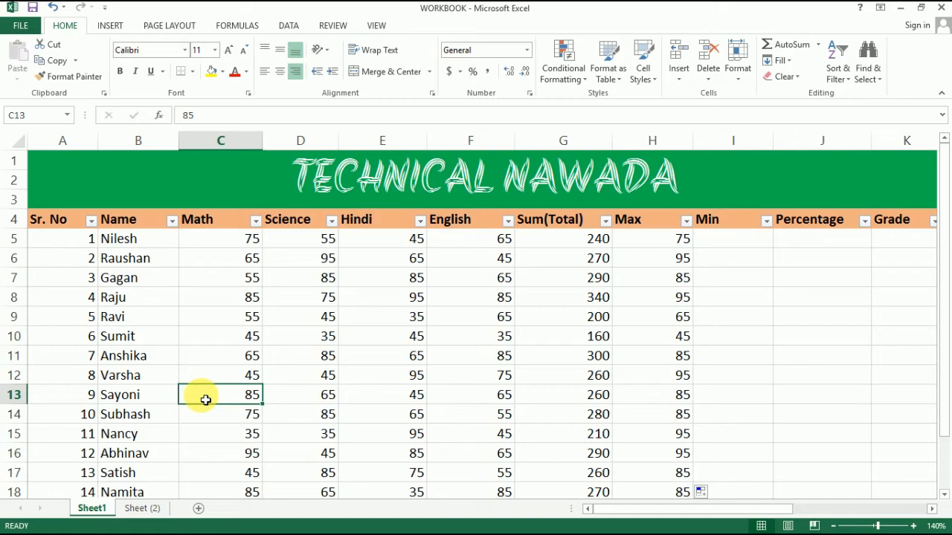
pyautogui.press('Right')
pyautogui.press('Right')
pyautogui.press('Right')
pyautogui.press('Right')
pyautogui.press('Right')
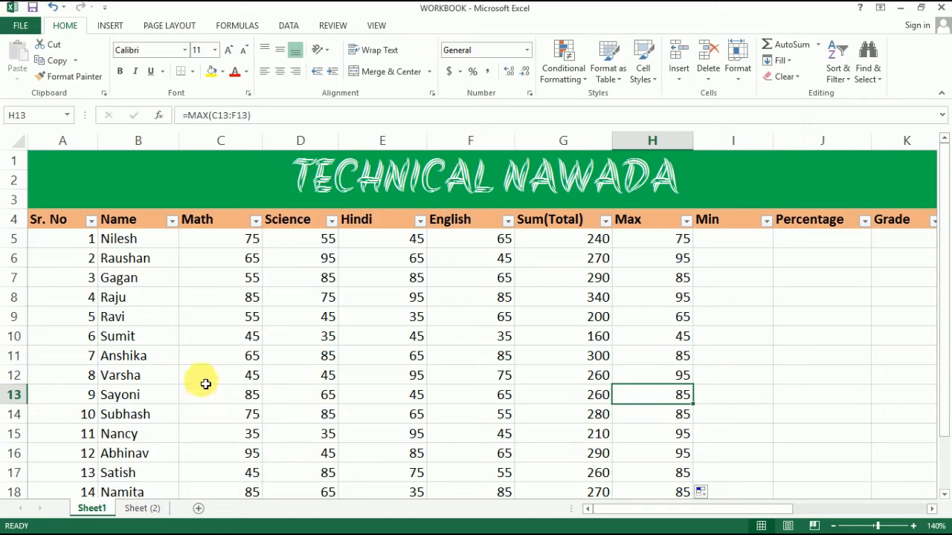
# Compare the row 12 marks from Math to English with the Max result in H12.
pyautogui.click(205, 379)
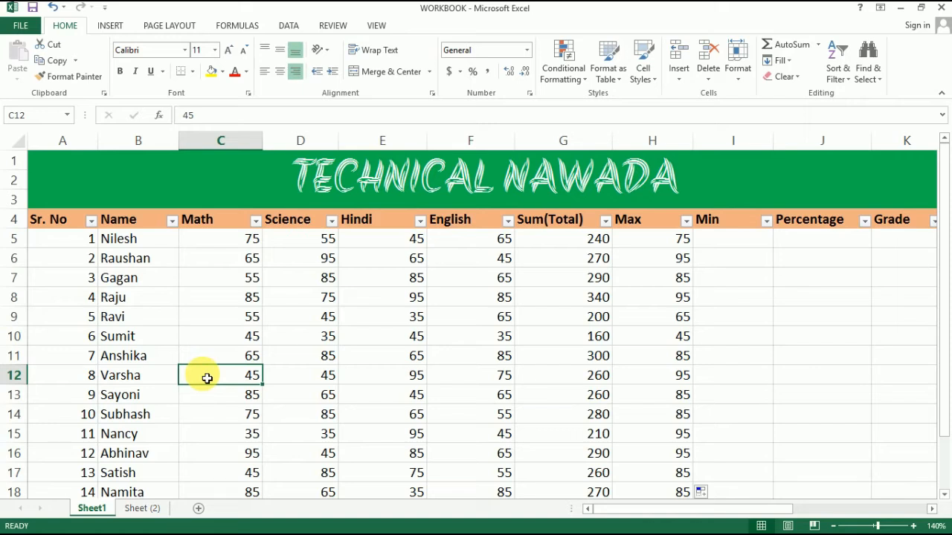
pyautogui.press('Right')
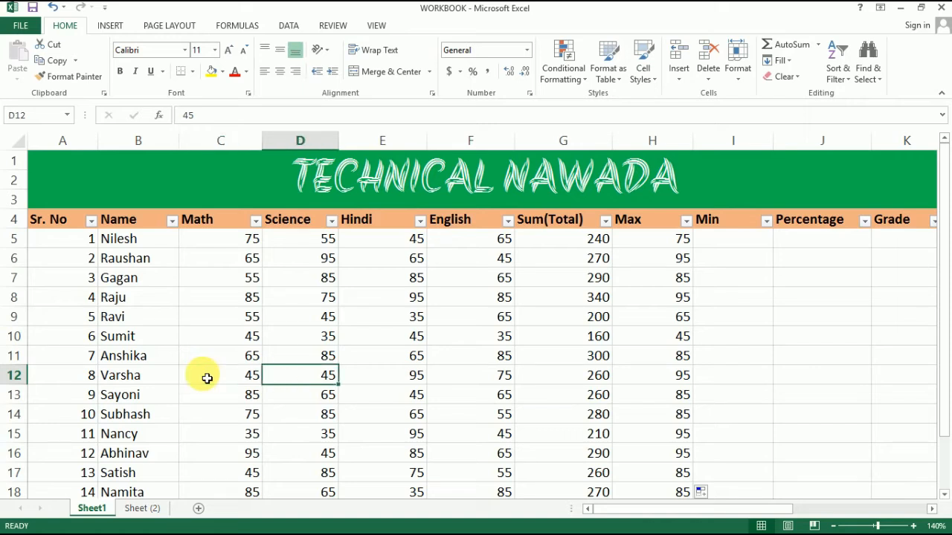
pyautogui.press('Right')
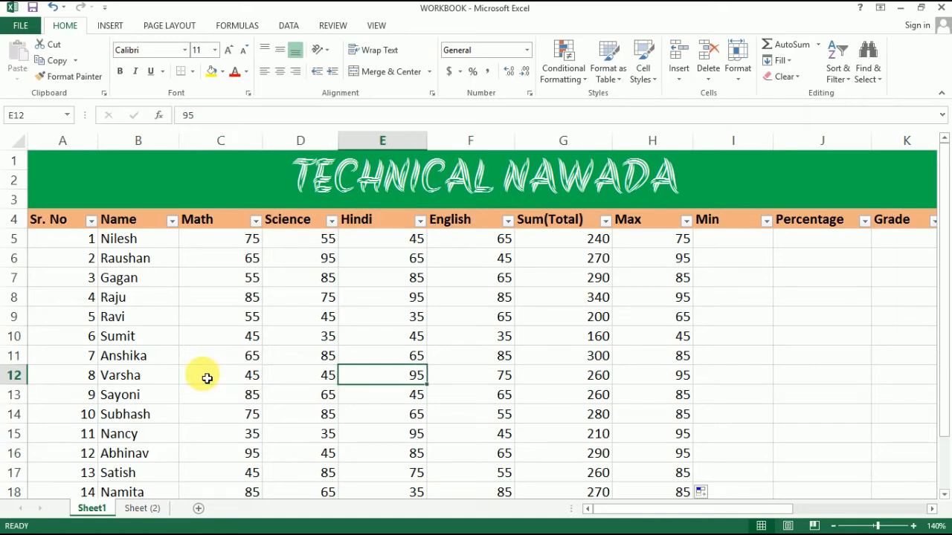
pyautogui.press('Right')
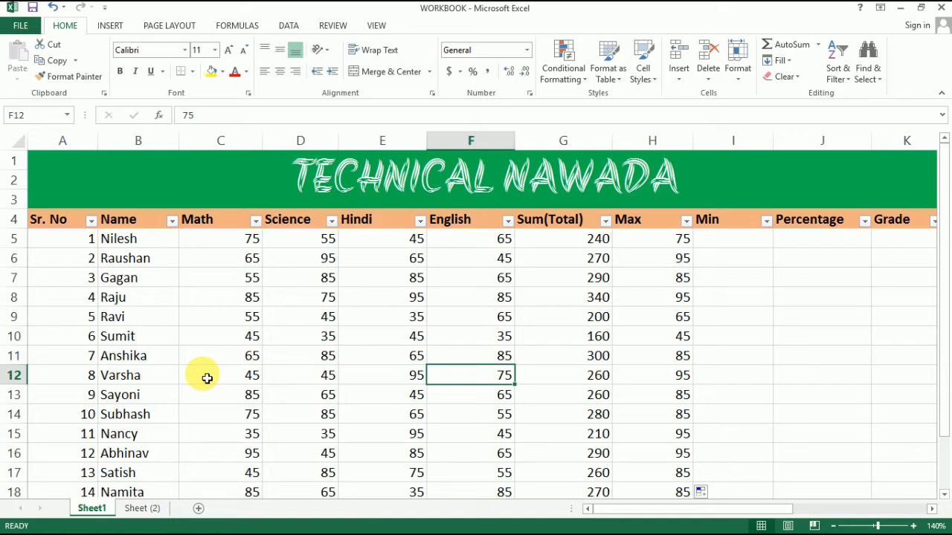
pyautogui.press('Right')
pyautogui.press('Right')
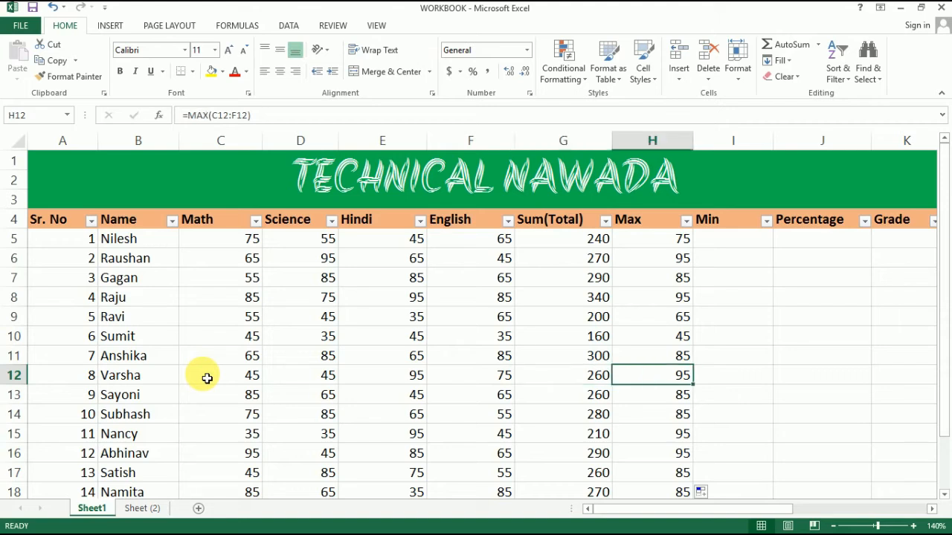
# Enter the formula =MIN(C5:F5) in I5 to get the first student's lowest subject mark.
pyautogui.click(627, 246)
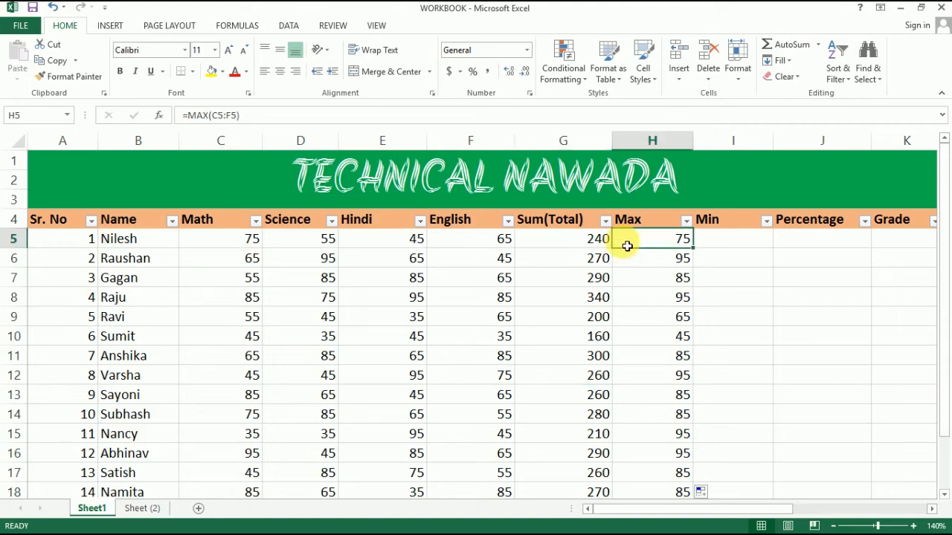
pyautogui.click(729, 243)
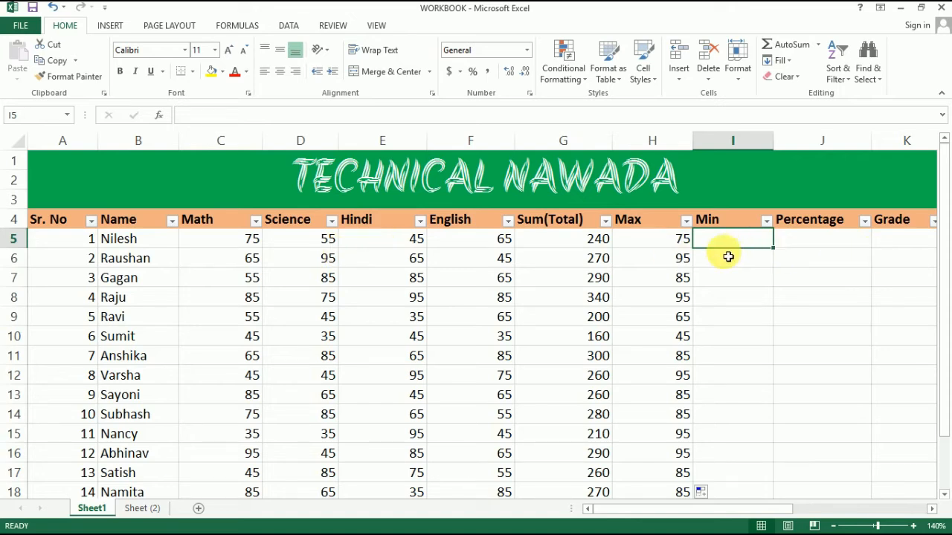
pyautogui.write('=')
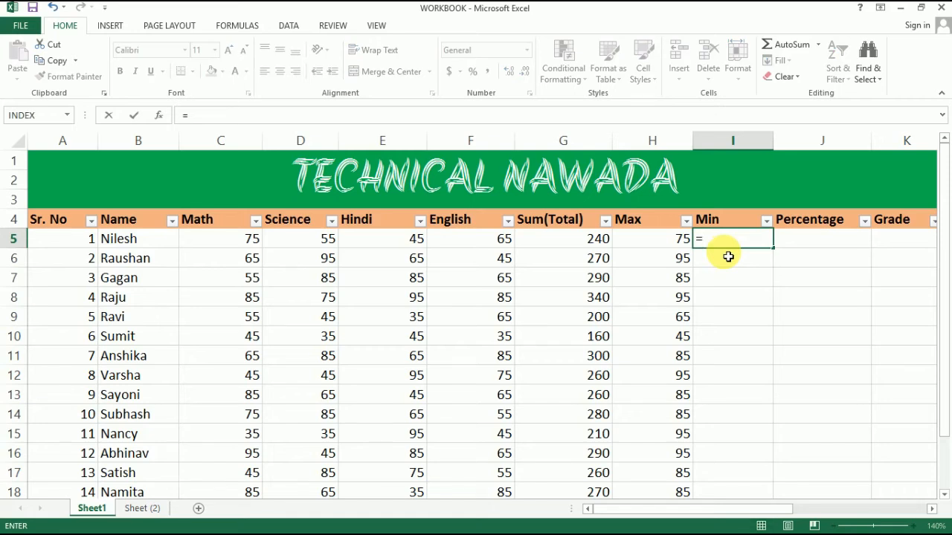
pyautogui.write('min')
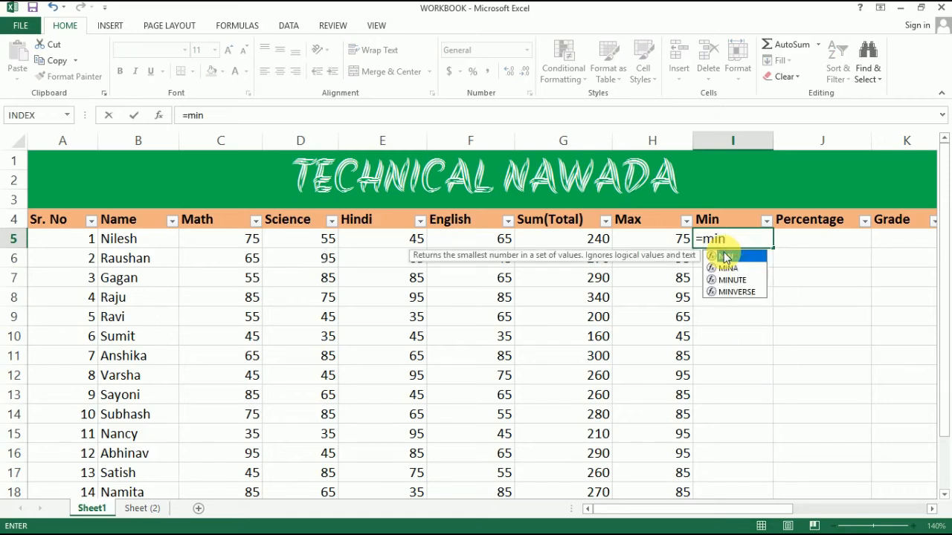
pyautogui.write('(')
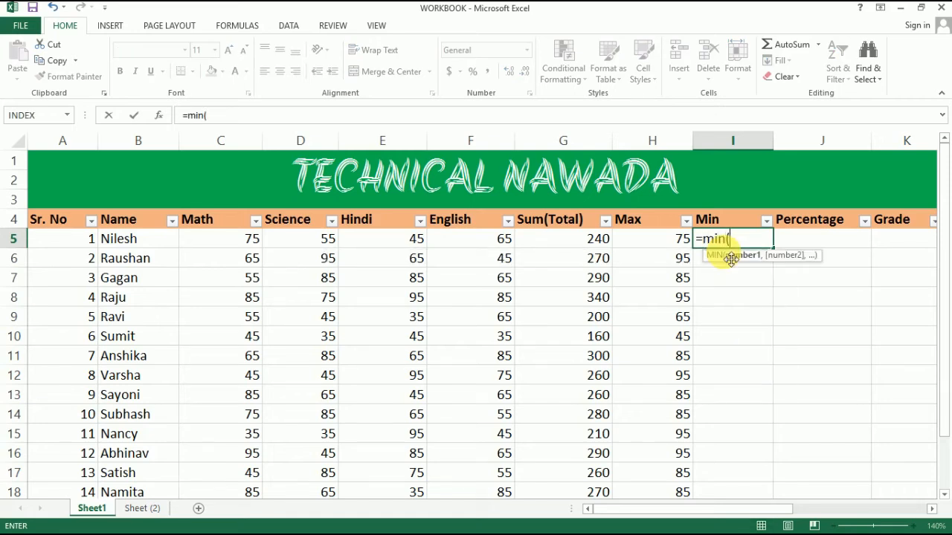
pyautogui.click(252, 244)
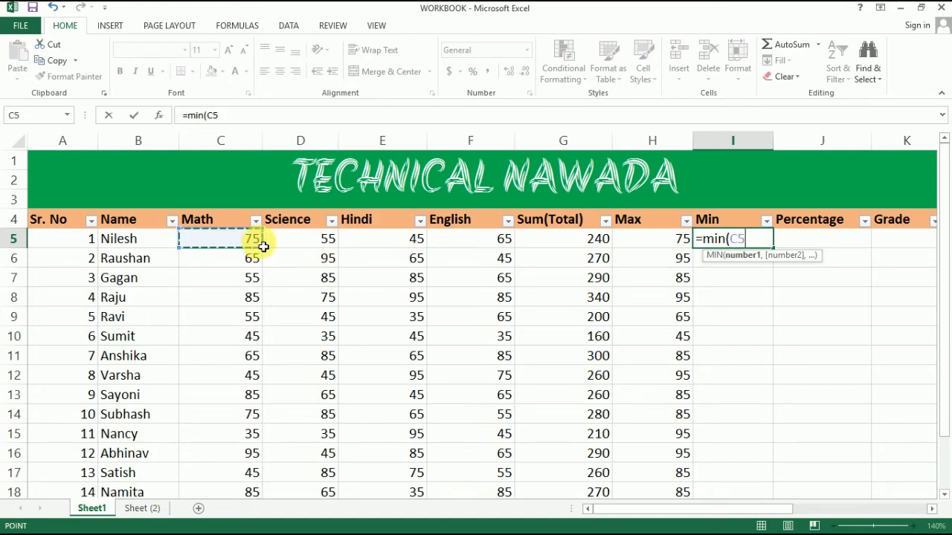
pyautogui.moveTo(263, 247); pyautogui.dragTo(484, 243)
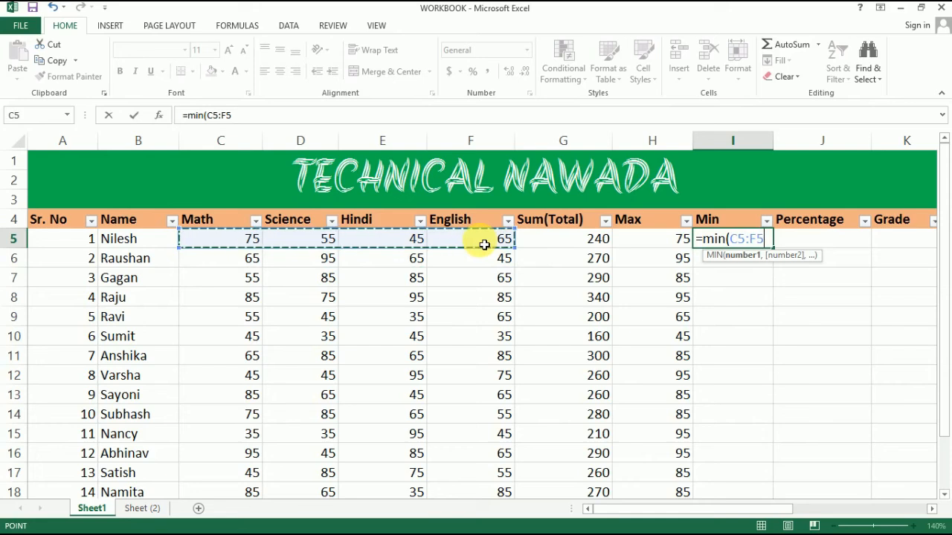
pyautogui.write(')')
pyautogui.press('Return')
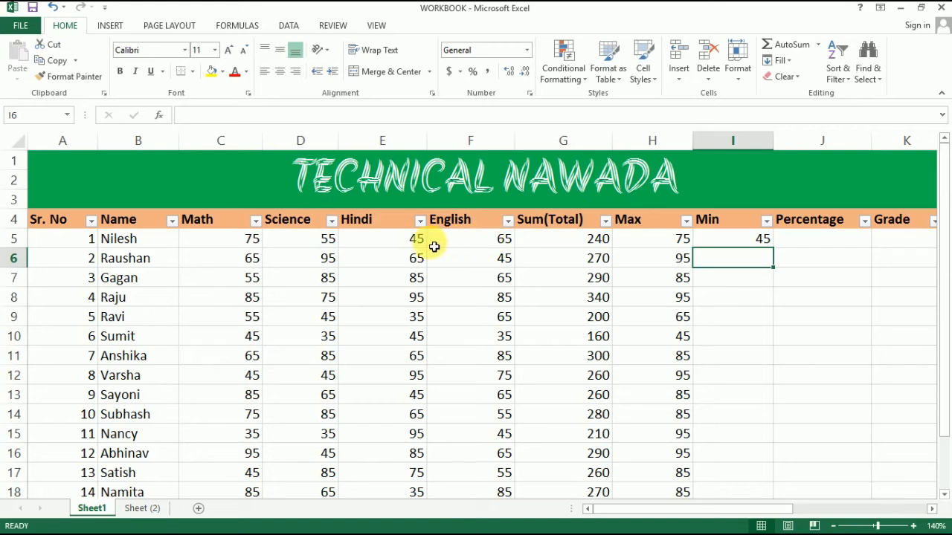
# Fill the MIN formula from I5 down the Min column for the remaining students and check the copy in I9.
pyautogui.click(374, 240)
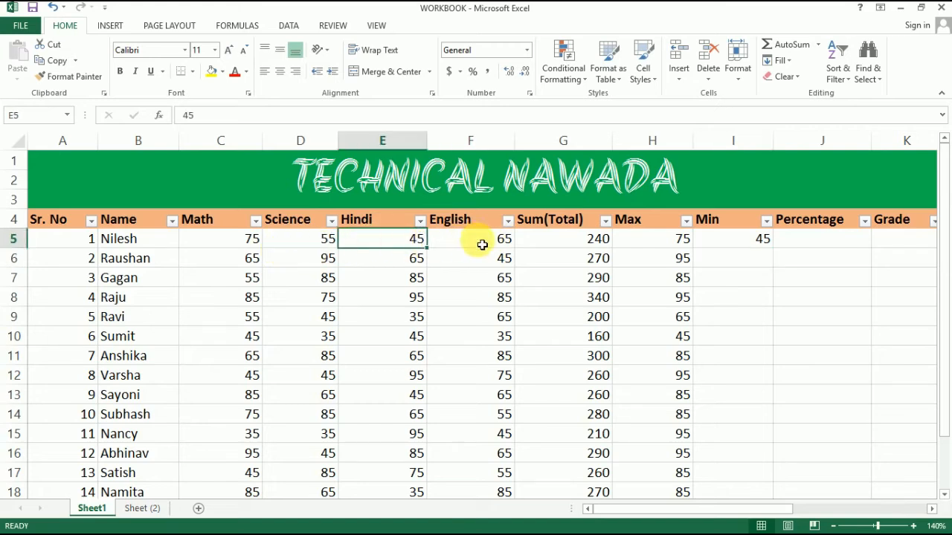
pyautogui.click(758, 242)
pyautogui.moveTo(777, 254); pyautogui.dragTo(776, 450)
pyautogui.scroll(1, 769, 446)
pyautogui.click(734, 325)
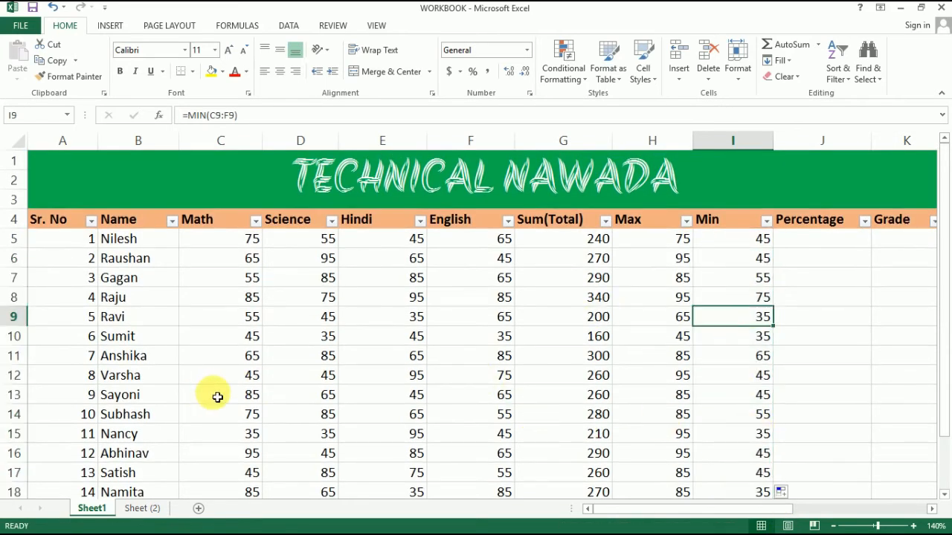
# Compare the row 15 marks from Math to English with the Min result in I15.
pyautogui.scroll(-1, 218, 399)
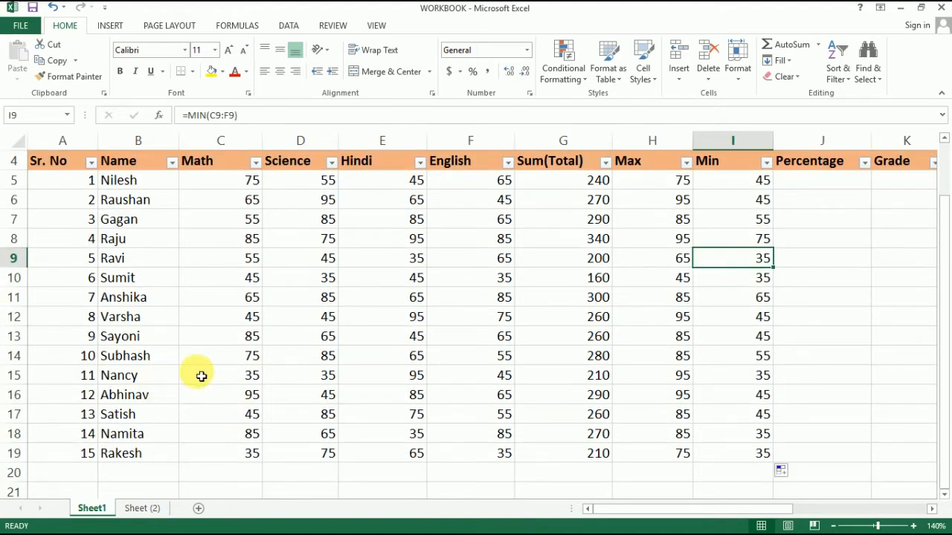
pyautogui.click(199, 375)
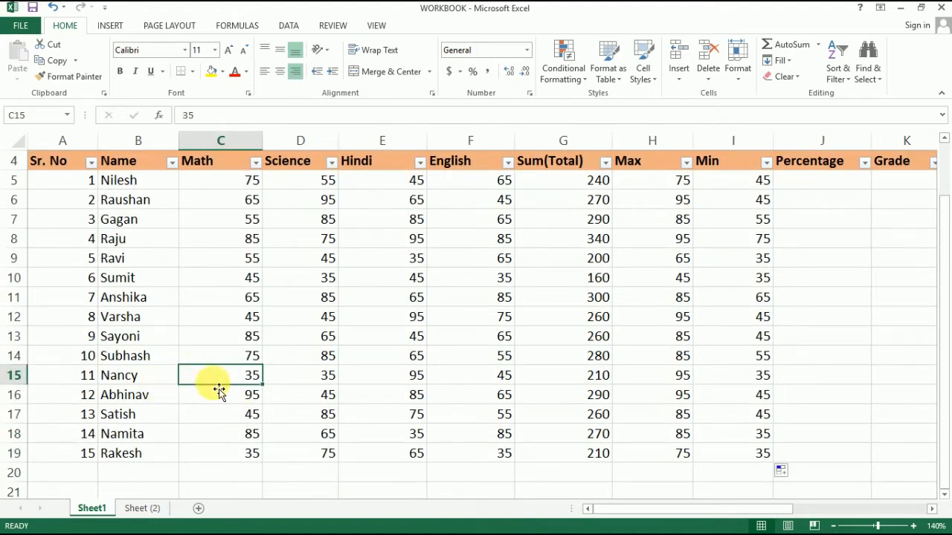
pyautogui.click(308, 378)
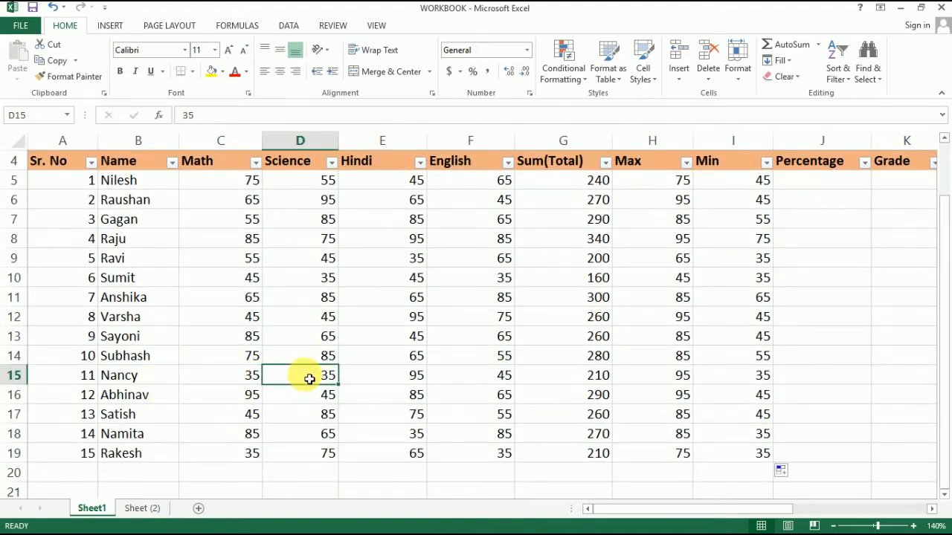
pyautogui.click(384, 378)
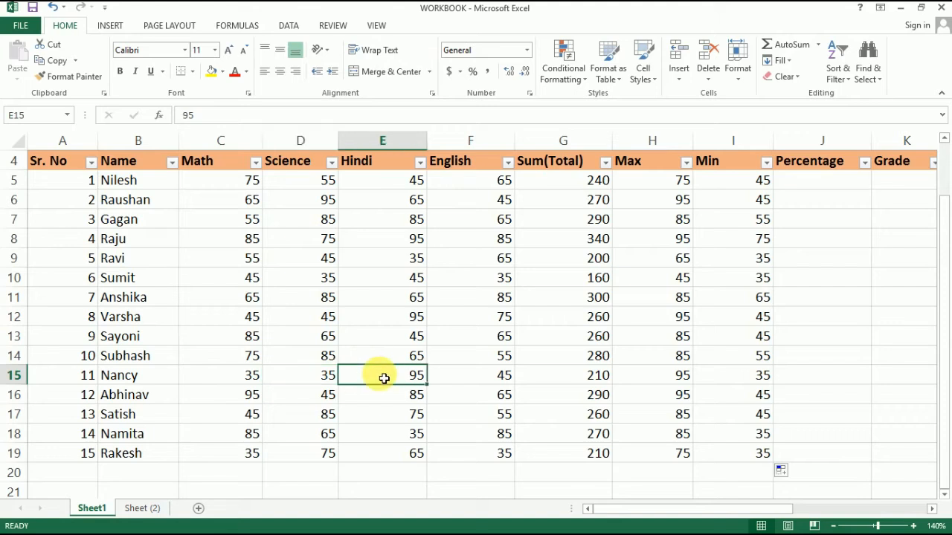
pyautogui.click(455, 379)
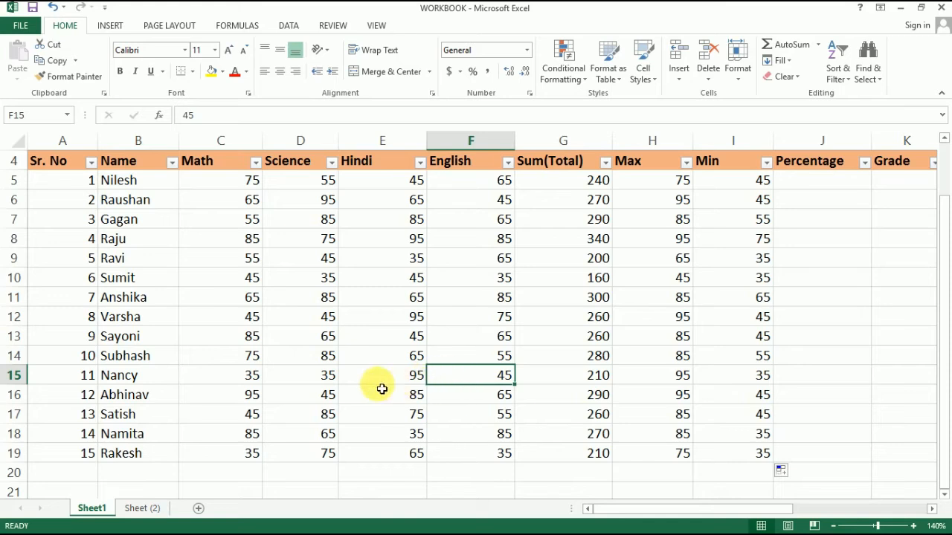
pyautogui.click(280, 383)
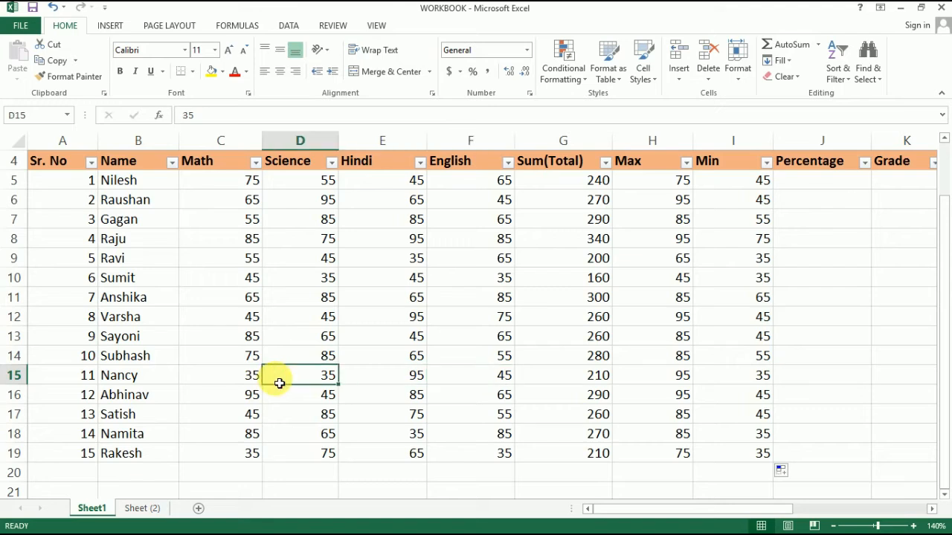
pyautogui.press('Right')
pyautogui.press('Right')
pyautogui.press('Right')
pyautogui.press('Right')
pyautogui.press('Right')
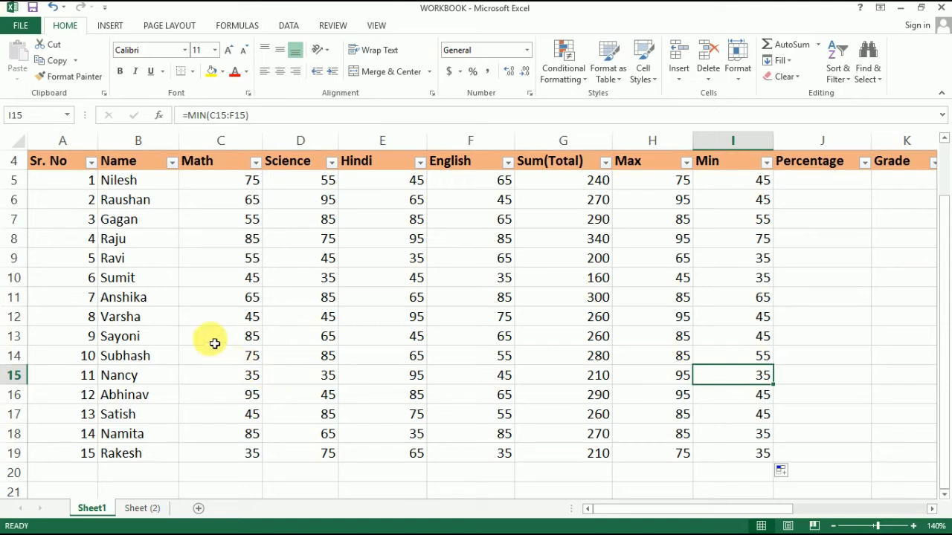
# Check the subject marks in C8 through F8 against the Max and Min results in H8 and I8.
pyautogui.click(229, 246)
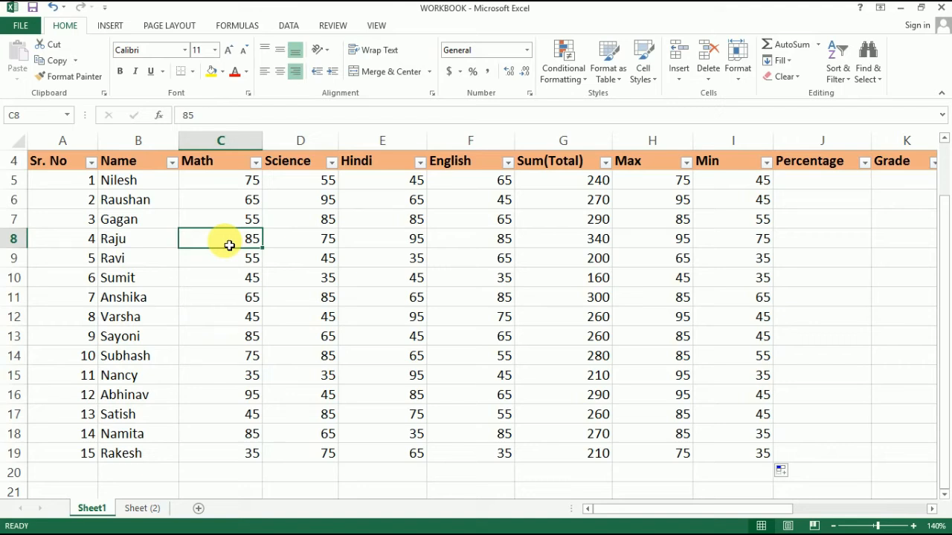
pyautogui.press('Right')
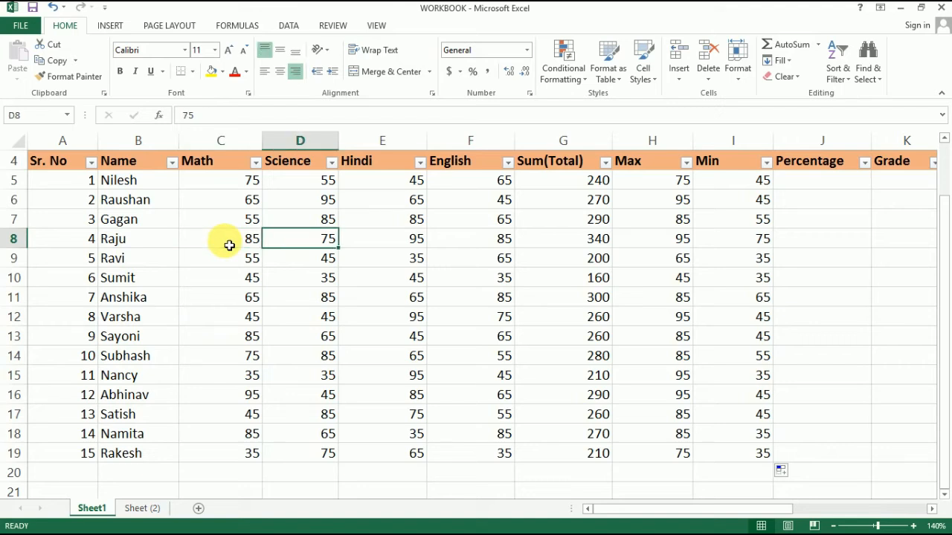
pyautogui.press('Right')
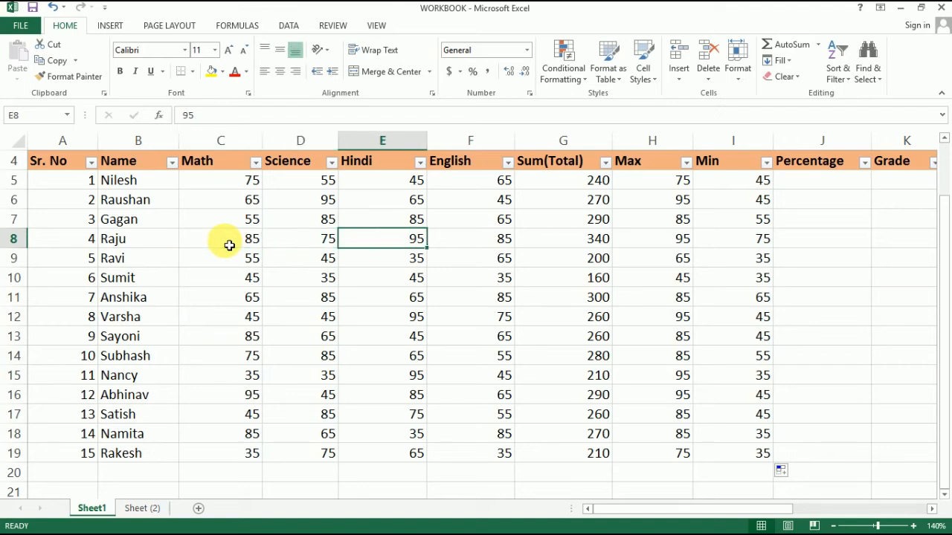
pyautogui.press('Right')
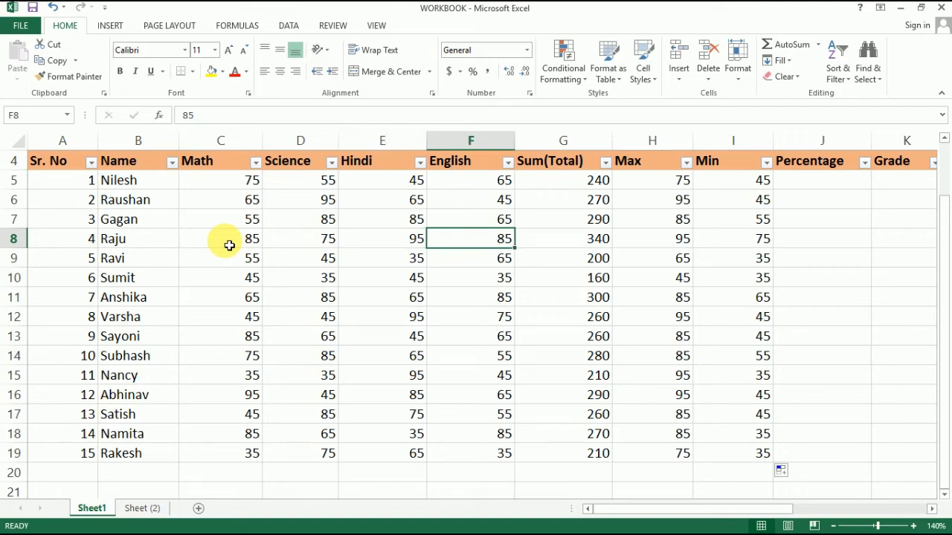
pyautogui.click(290, 248)
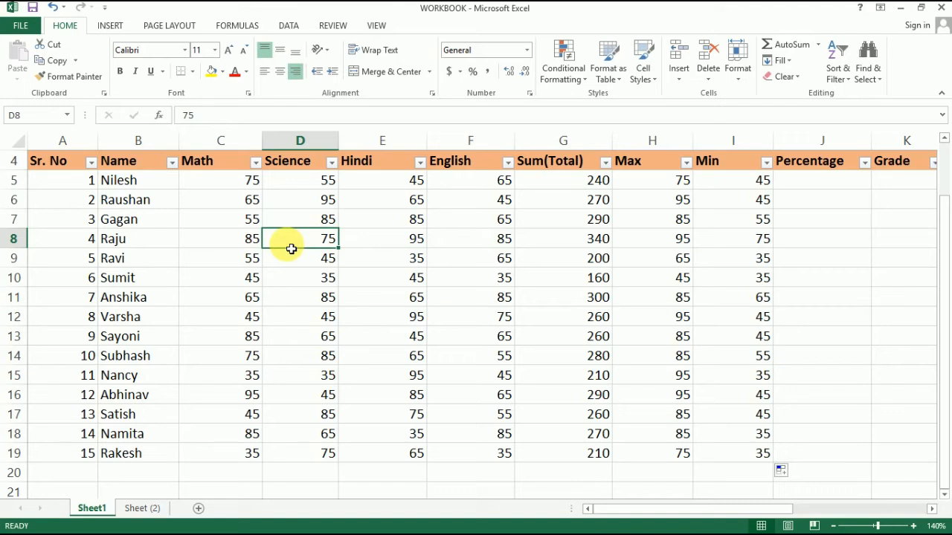
pyautogui.press('Right')
pyautogui.press('Right')
pyautogui.press('Right')
pyautogui.press('Right')
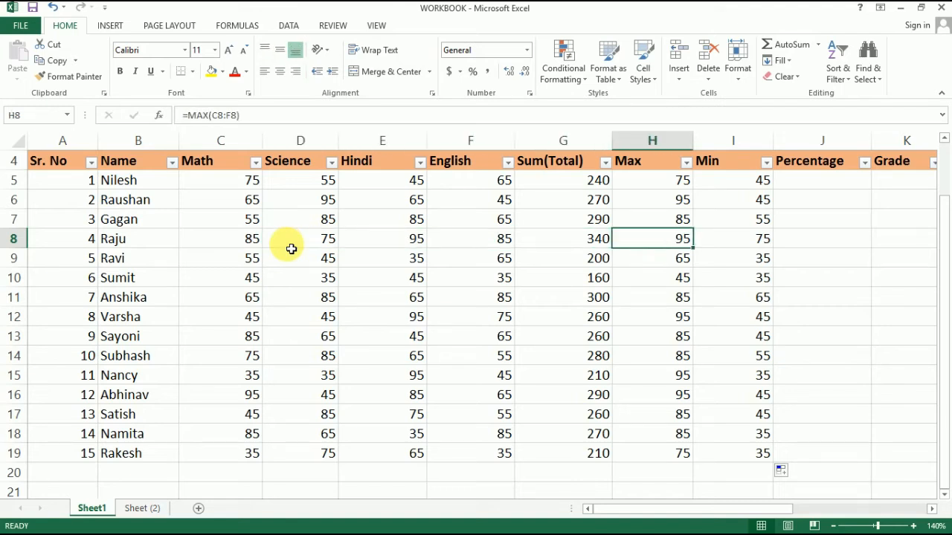
pyautogui.press('Right')
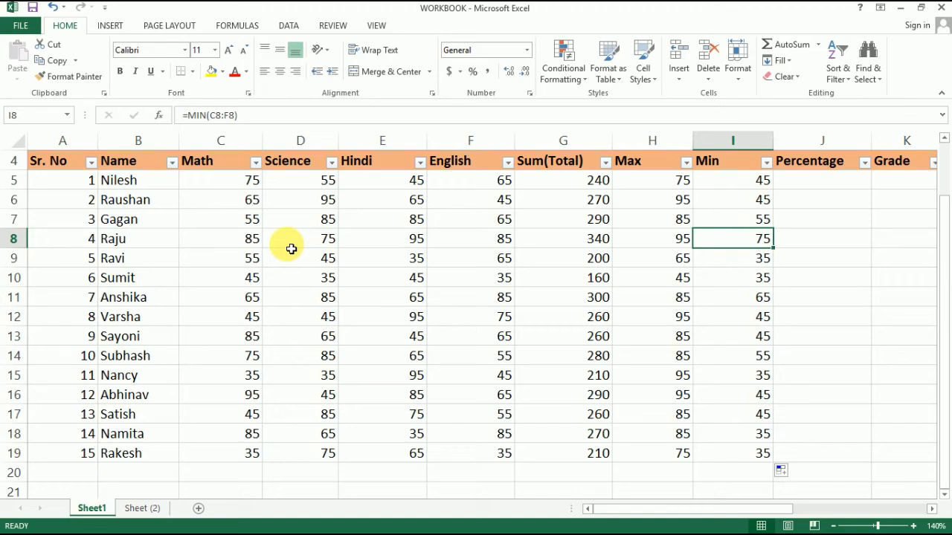
pyautogui.scroll(1, 291, 248)
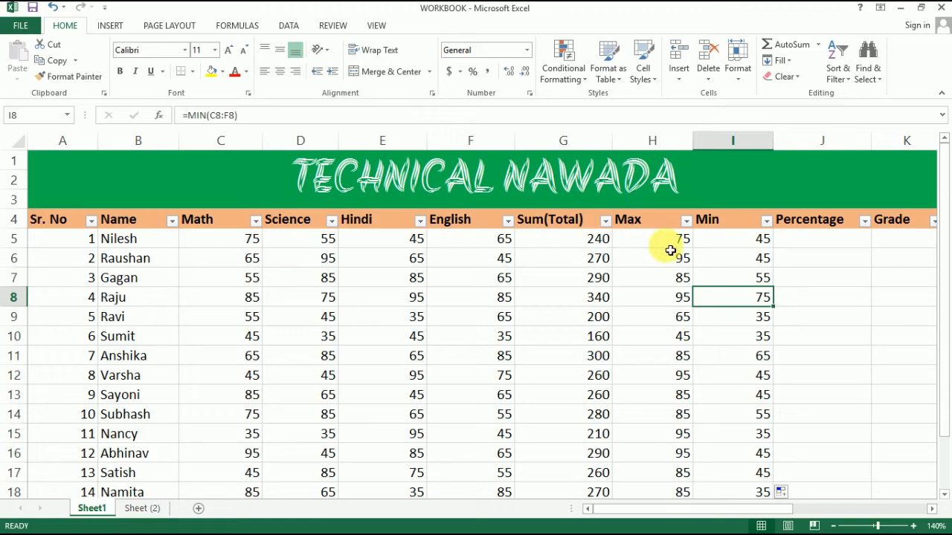
pyautogui.click(790, 247)
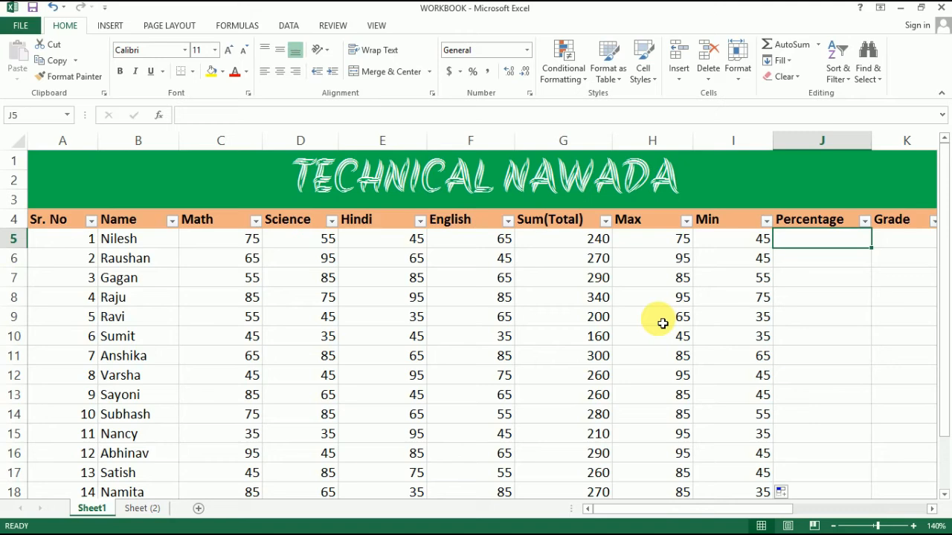
pyautogui.click(807, 255)
pyautogui.click(803, 246)
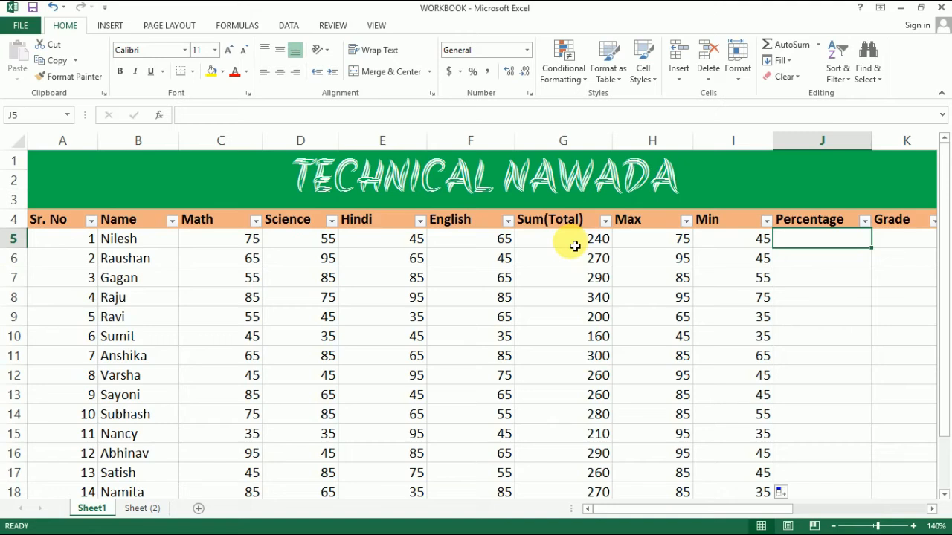
pyautogui.click(811, 272)
pyautogui.click(813, 248)
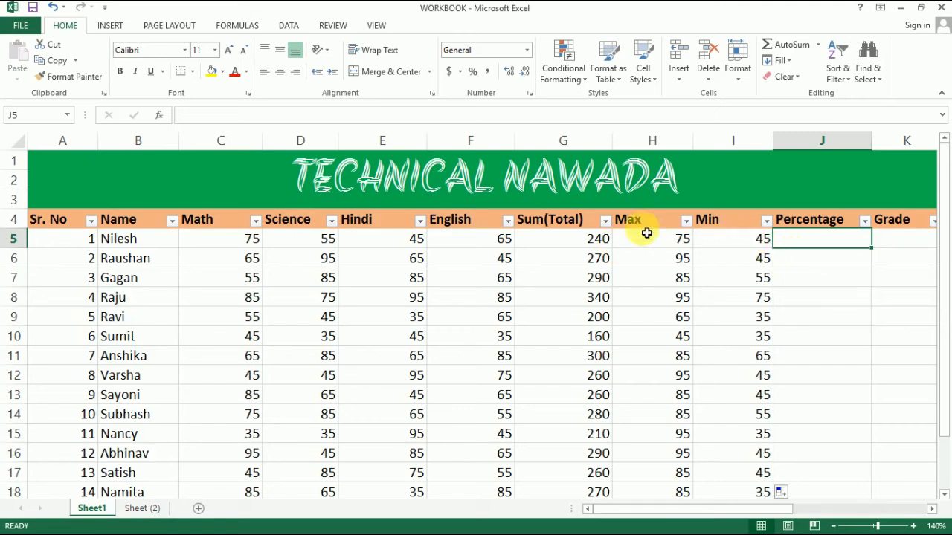
# Replace the SUM formula in G5 with the fixed value 240.
pyautogui.click(597, 245)
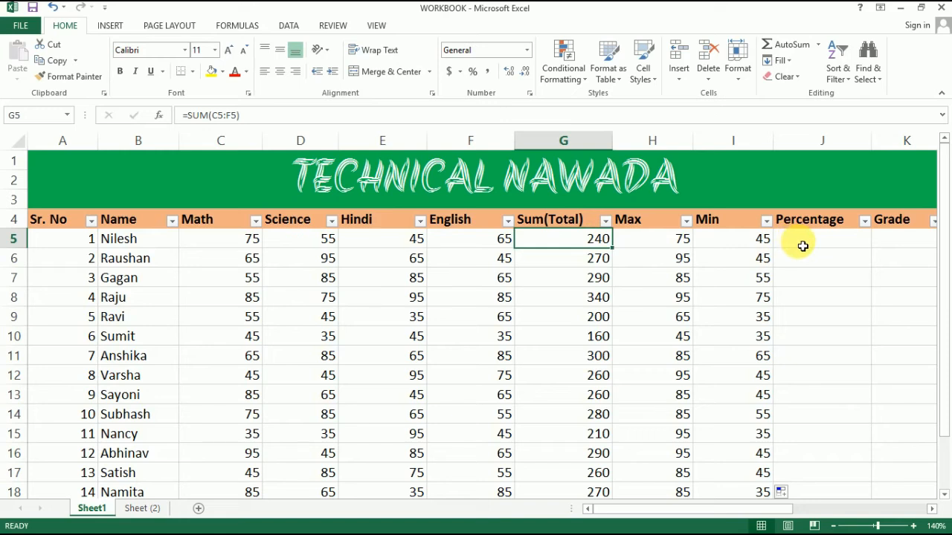
pyautogui.write('240')
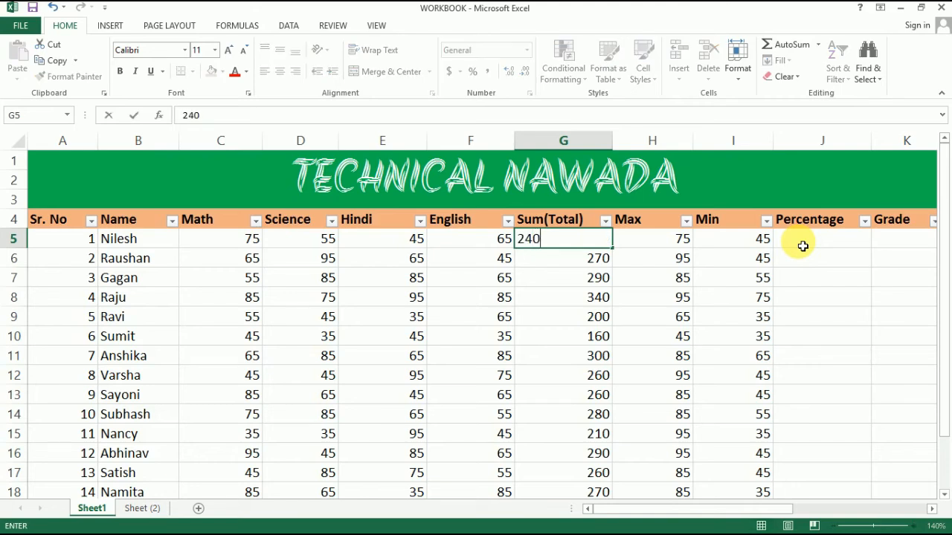
pyautogui.click(803, 246)
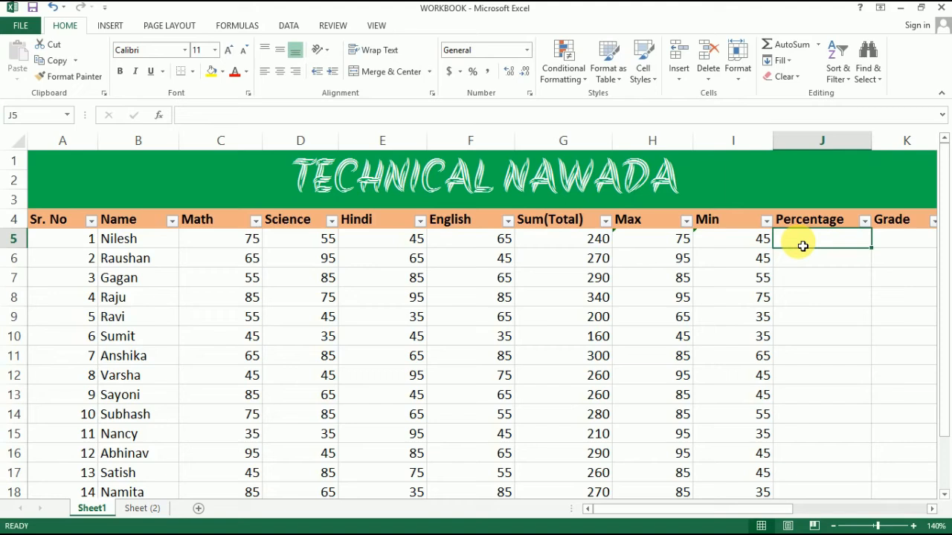
# Enter 240/300*100 without an equals sign in J5 as the first student's percentage calculation.
pyautogui.write('240')
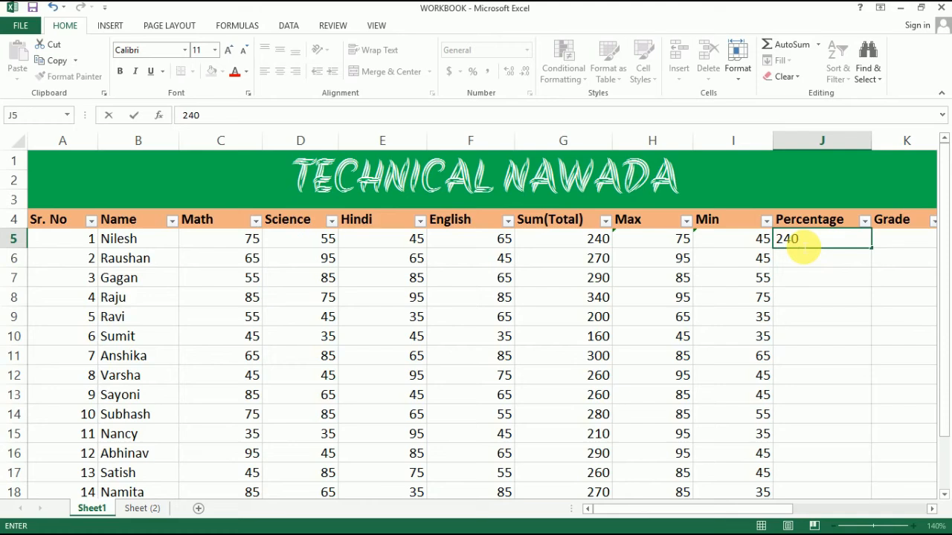
pyautogui.write('/')
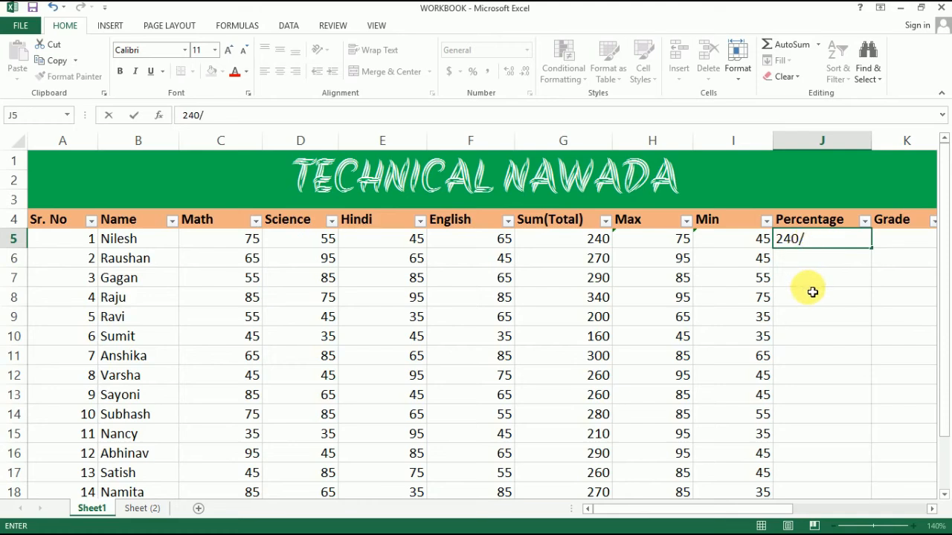
pyautogui.write('300')
pyautogui.write('*100')
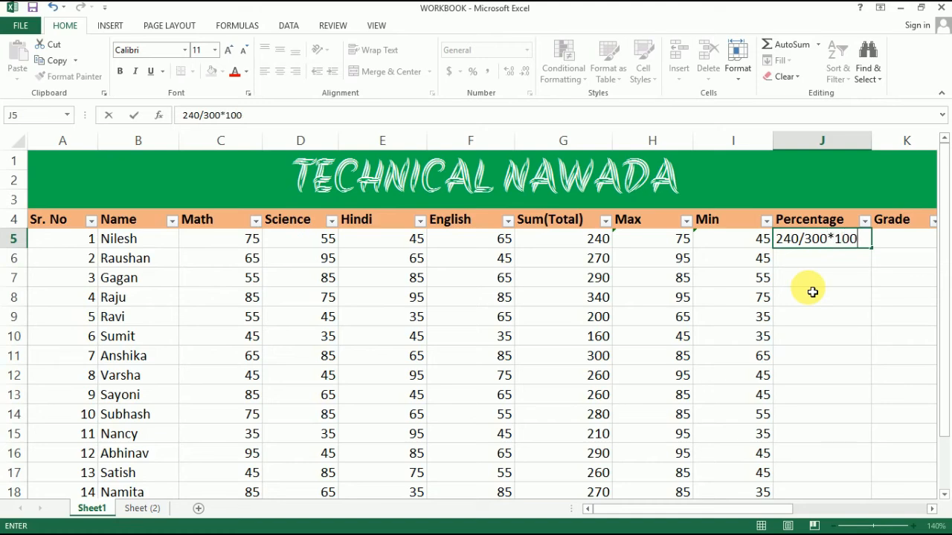
pyautogui.press('Return')
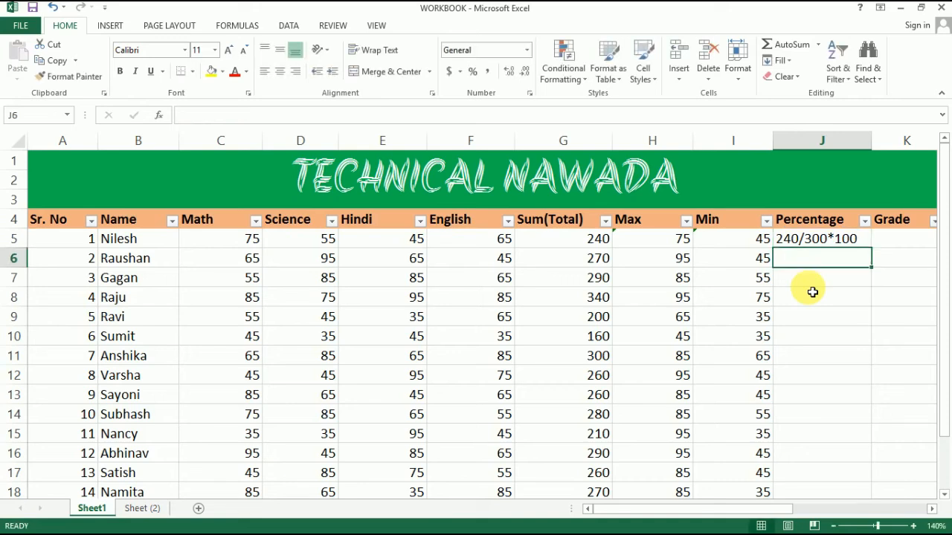
# Turn the J5 entry into a working formula, =240/300*100, by adding the leading equals sign.
pyautogui.click(831, 238)
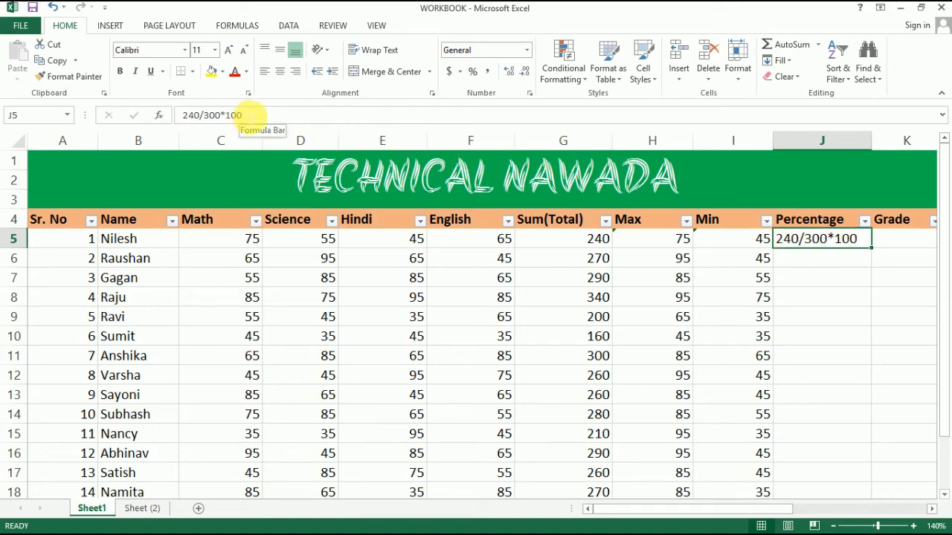
pyautogui.click(255, 116)
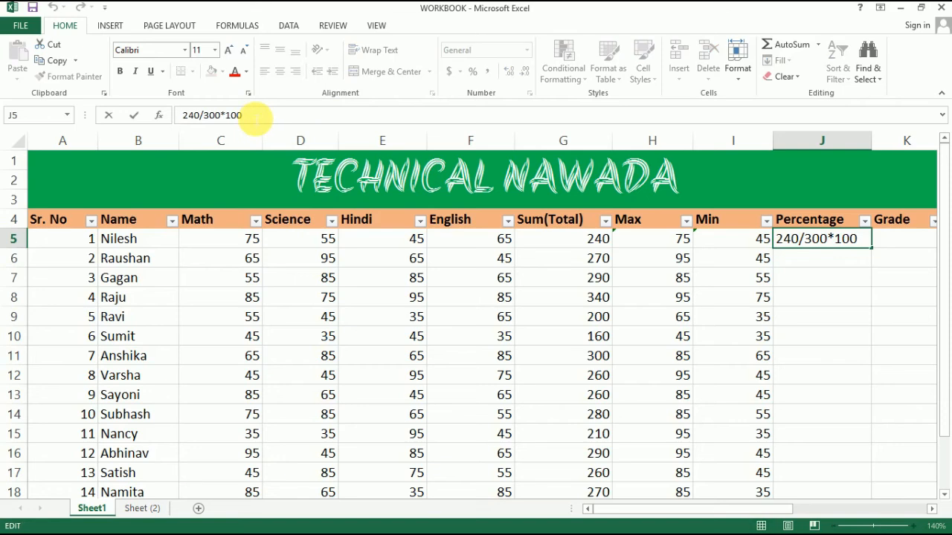
pyautogui.press('Home')
pyautogui.write('=')
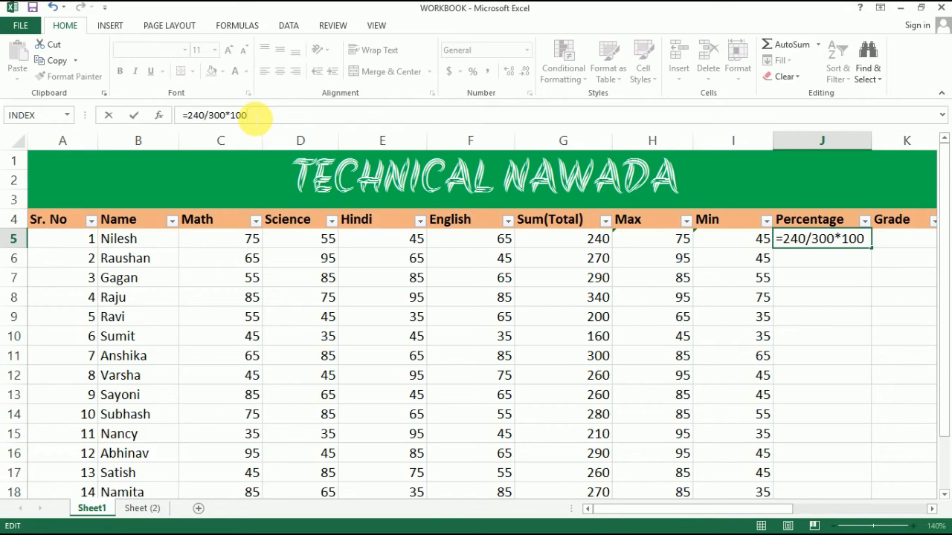
pyautogui.press('Return')
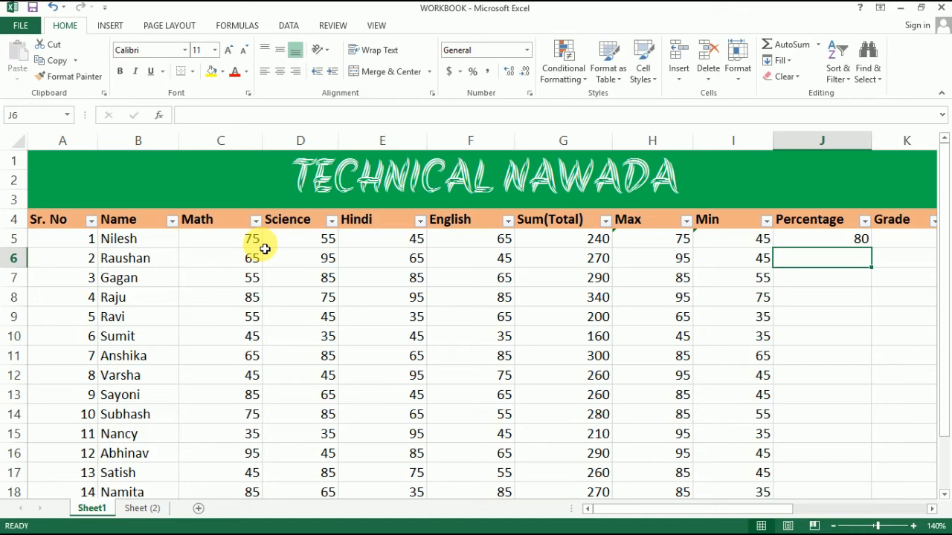
# Move the =240/300*100 formula from J5 to J7 and fill it down through J14.
pyautogui.click(797, 240)
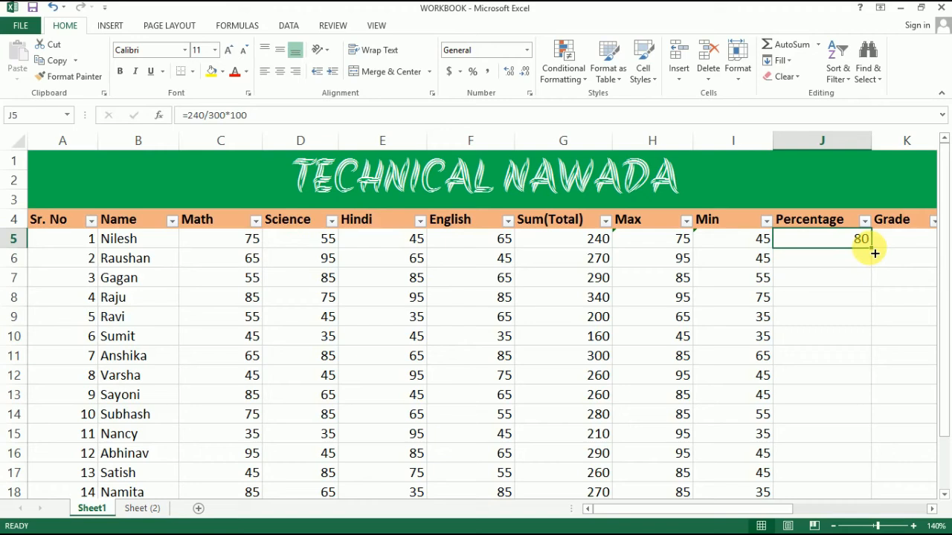
pyautogui.moveTo(870, 252); pyautogui.dragTo(879, 278)
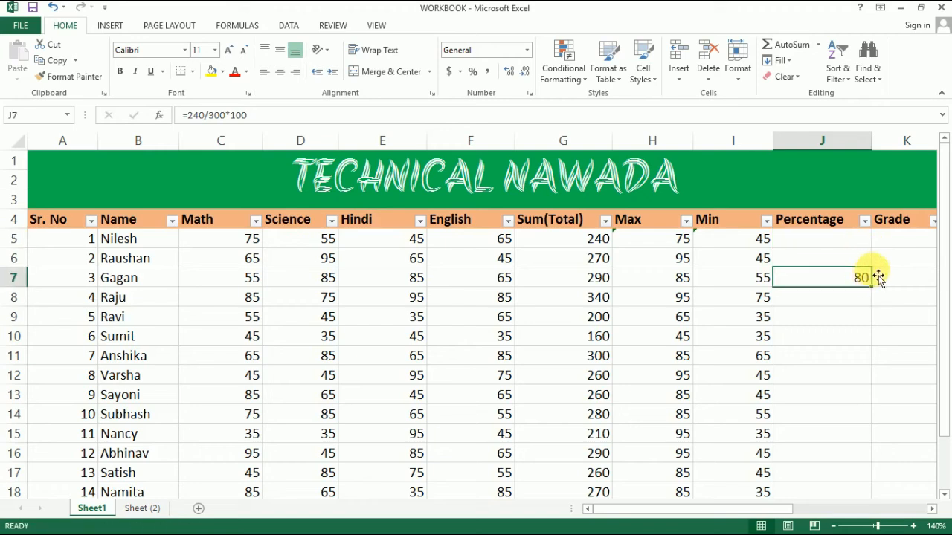
pyautogui.click(849, 241)
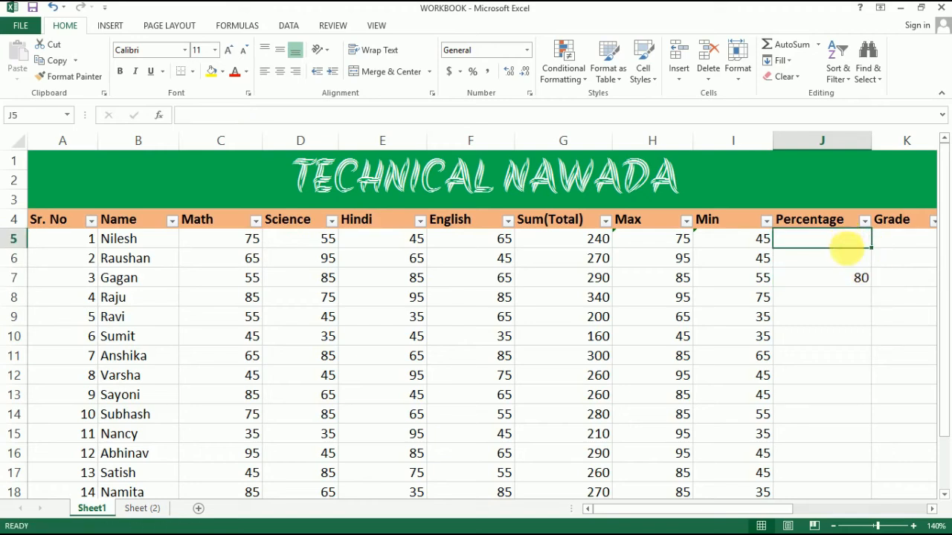
pyautogui.moveTo(852, 278)
pyautogui.mouseDown()
pyautogui.moveTo(842, 242)
pyautogui.moveTo(846, 282)
pyautogui.mouseUp()
pyautogui.doubleClick(847, 282)
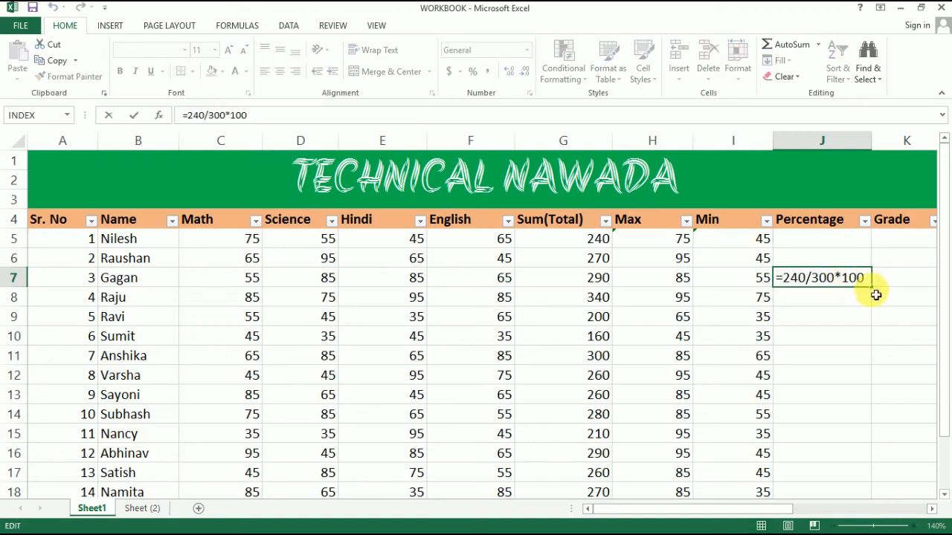
pyautogui.moveTo(872, 287); pyautogui.dragTo(867, 420)
pyautogui.scroll(-1, 876, 357)
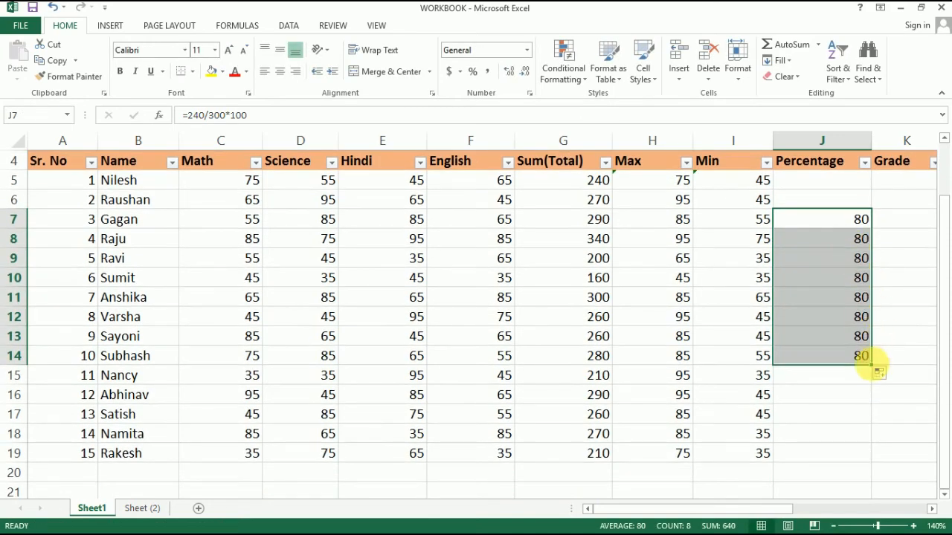
pyautogui.scroll(1, 859, 316)
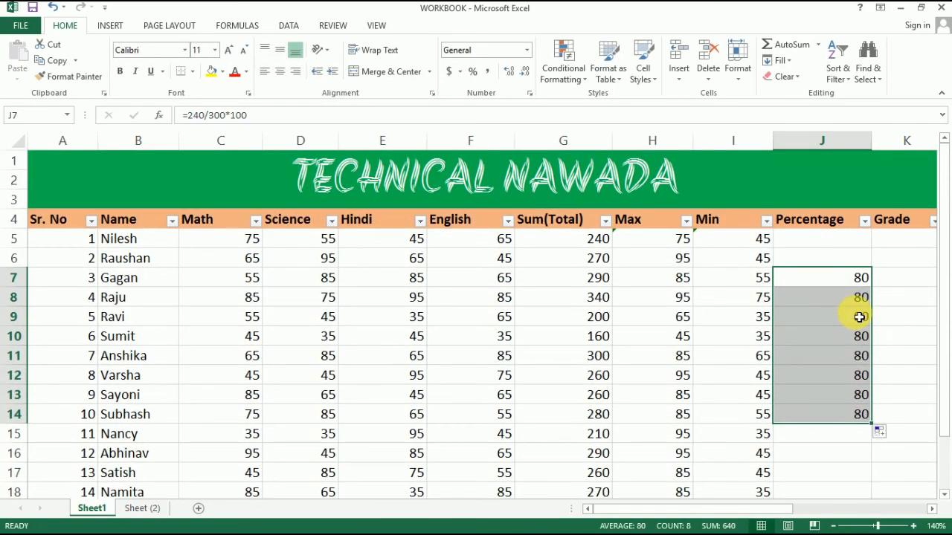
# Clear the copied fixed-value percentage formulas from J7 through J14.
pyautogui.press('Delete')
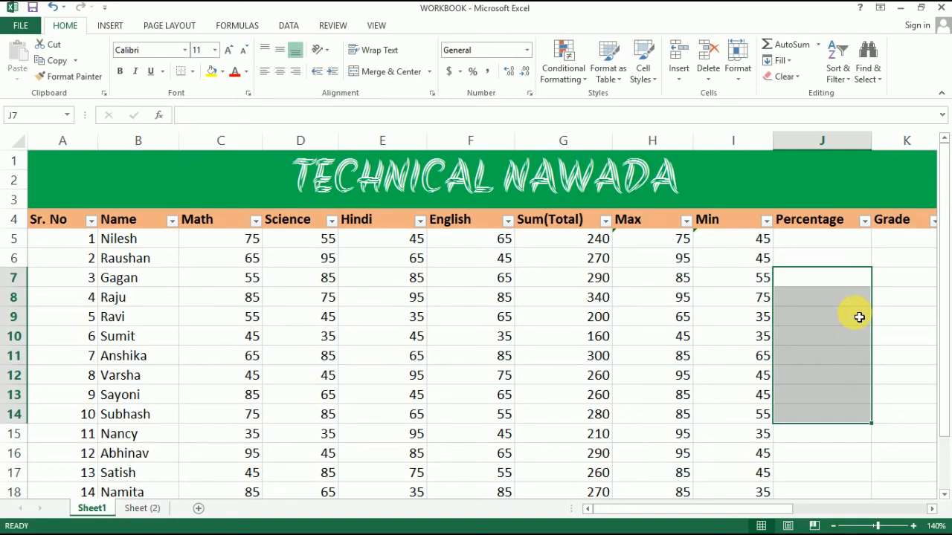
pyautogui.click(859, 317)
pyautogui.click(828, 277)
# Enter =G5/300*100 in J5 so the first student's percentage is calculated from the total cell.
pyautogui.click(821, 247)
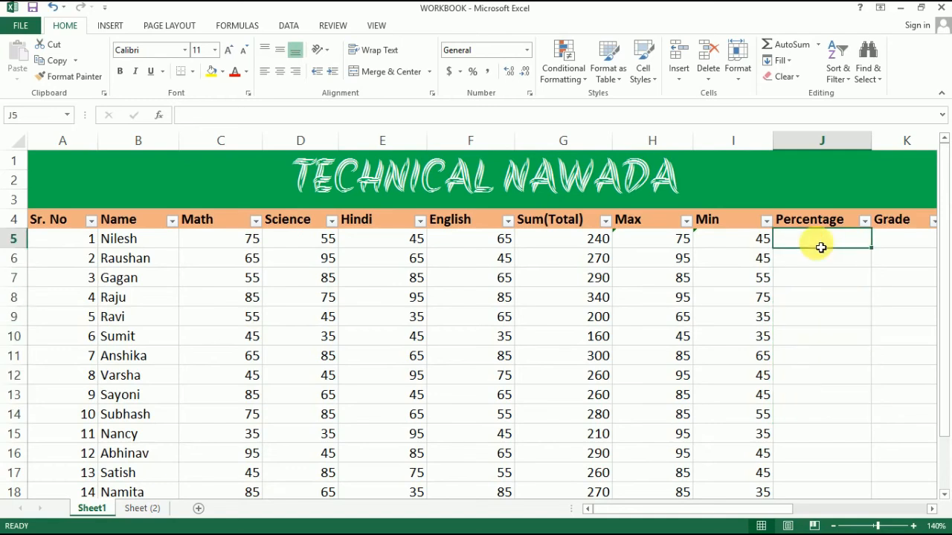
pyautogui.write('=')
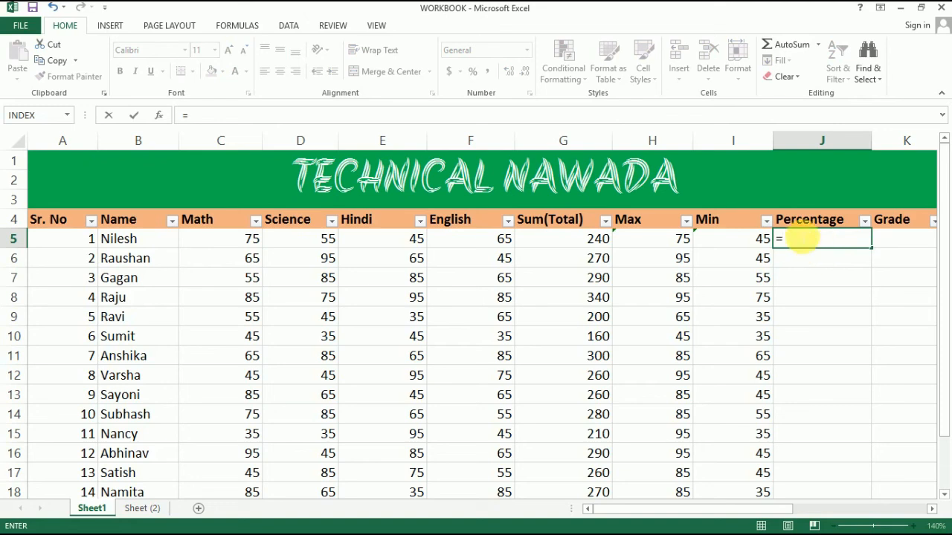
pyautogui.click(595, 241)
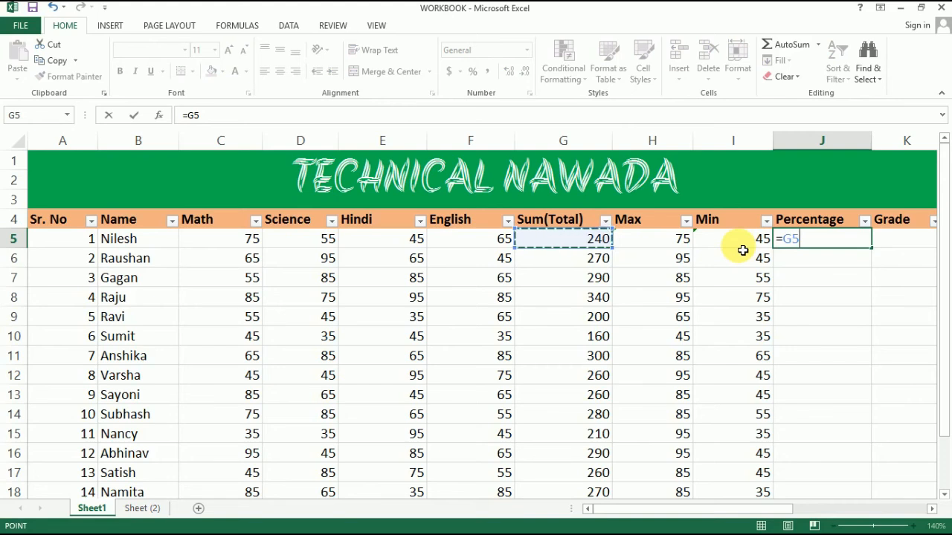
pyautogui.write('/')
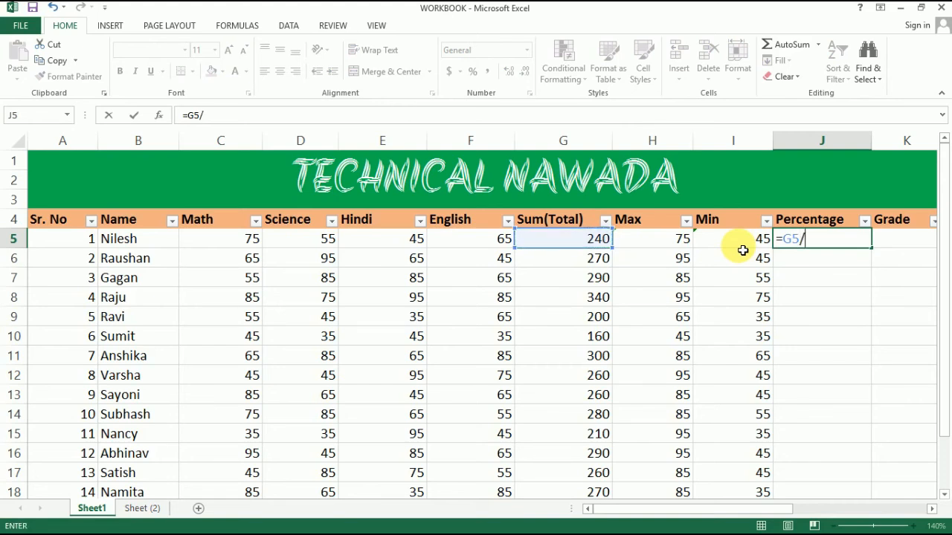
pyautogui.write('300*100')
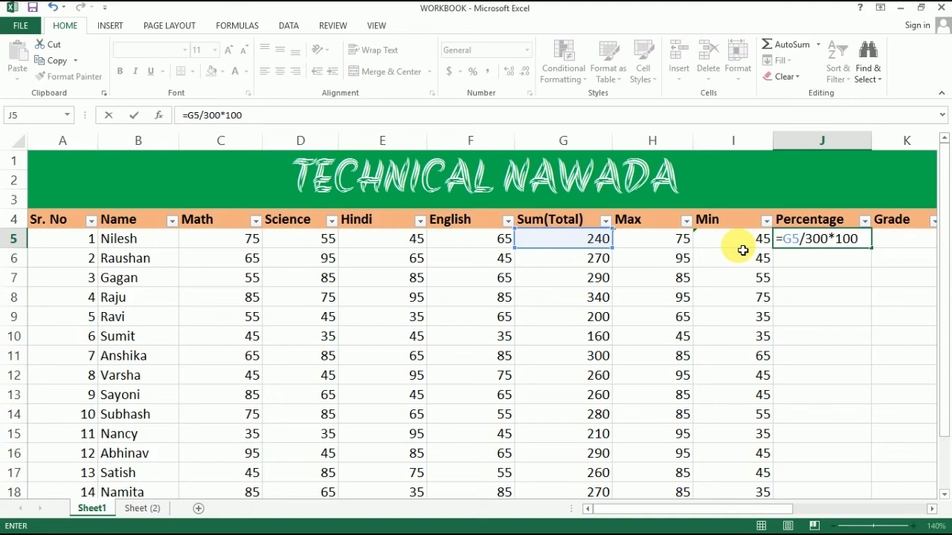
pyautogui.press('Return')
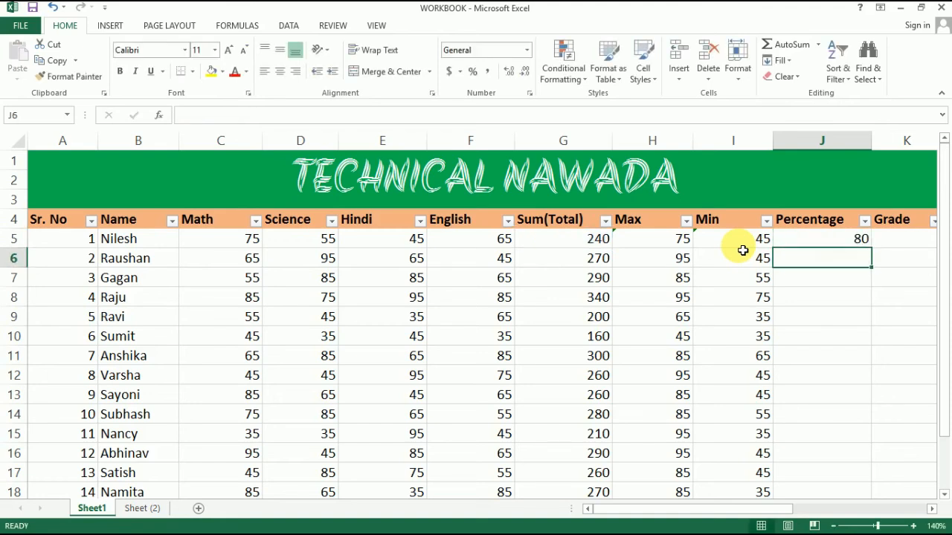
# Fill the J5 percentage formula down through J19 for all remaining students.
pyautogui.click(793, 239)
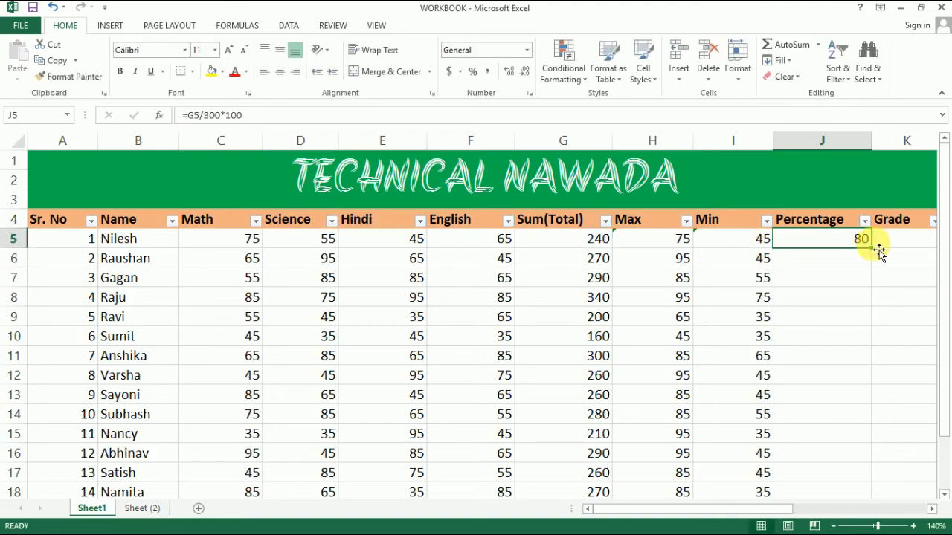
pyautogui.moveTo(877, 251); pyautogui.dragTo(880, 469)
pyautogui.moveTo(877, 525); pyautogui.dragTo(867, 459)
pyautogui.scroll(1, 900, 430)
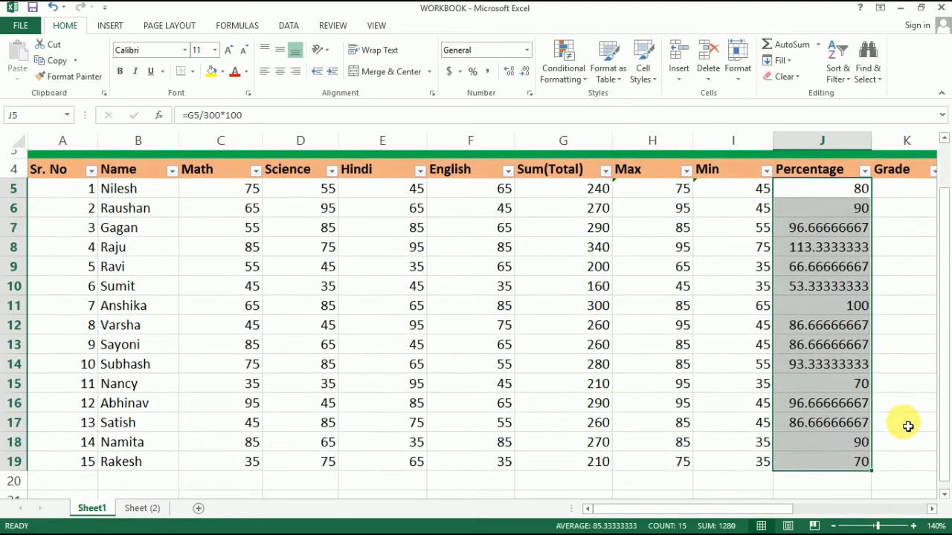
pyautogui.click(902, 259)
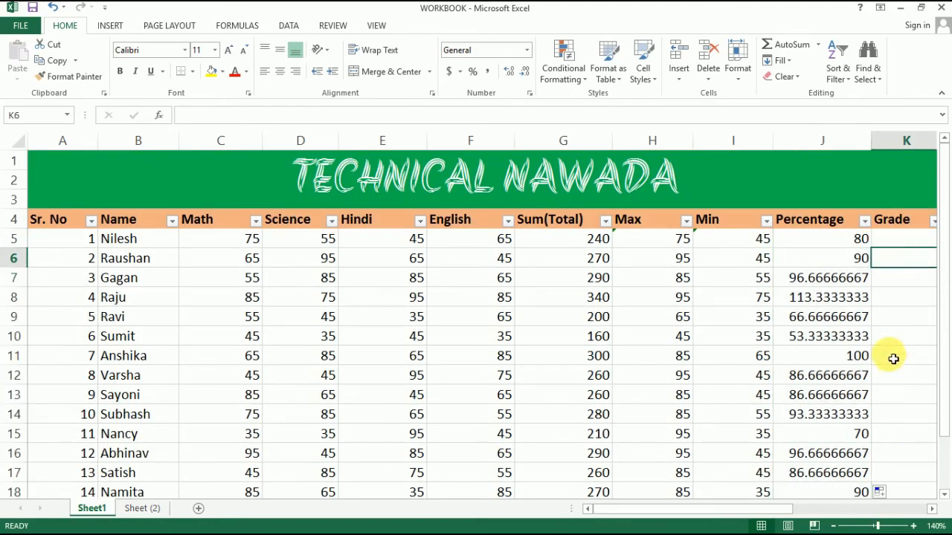
# Examine the percentage formulas in J5, J6 and J8 against the totals, and review the names and Math marks in the first student rows.
pyautogui.click(820, 240)
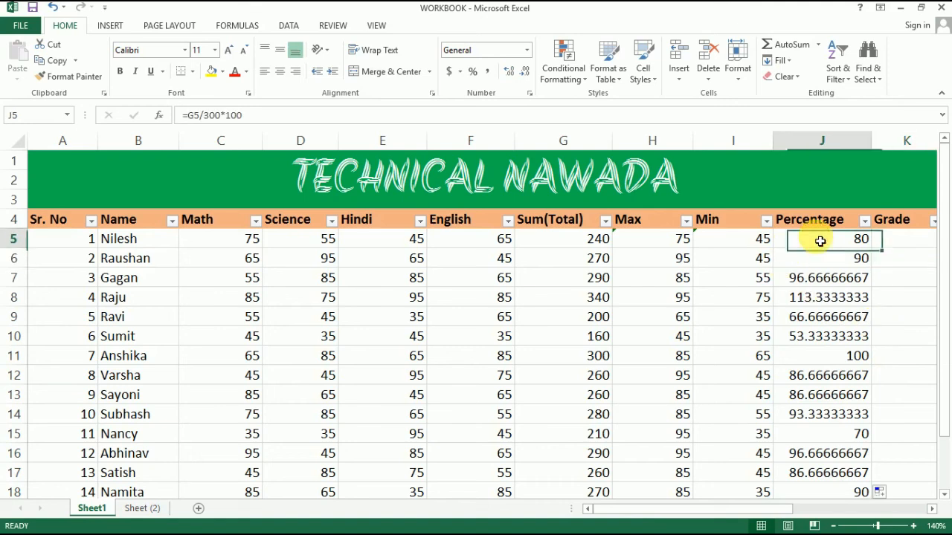
pyautogui.click(829, 257)
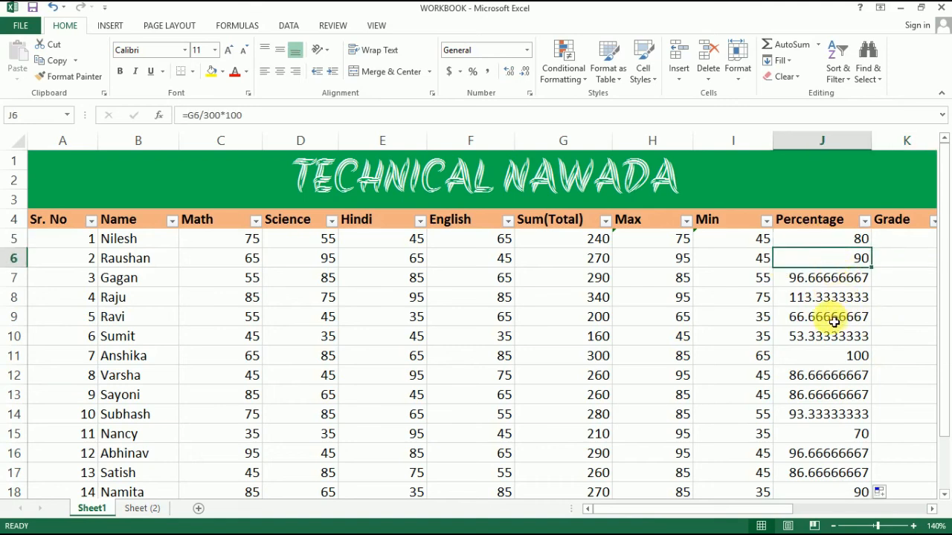
pyautogui.click(803, 299)
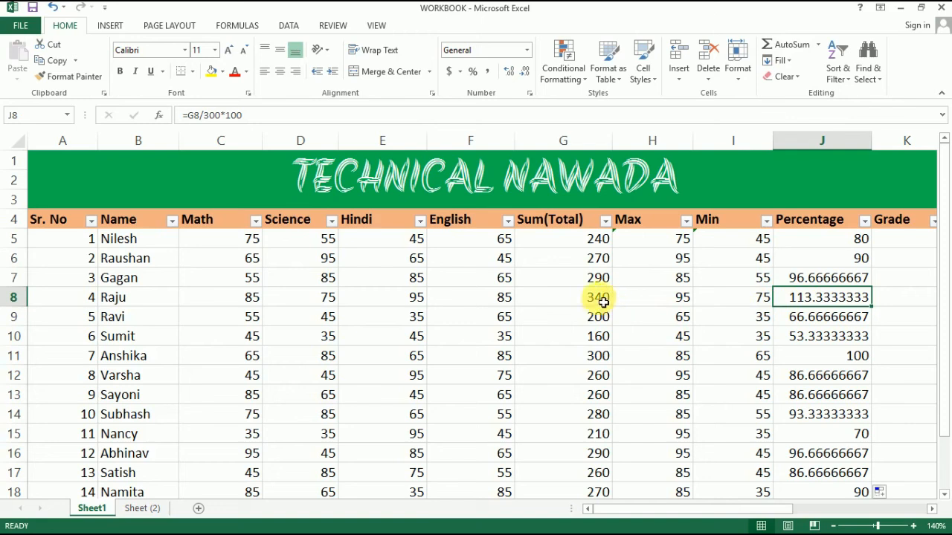
pyautogui.scroll(-1, 612, 300)
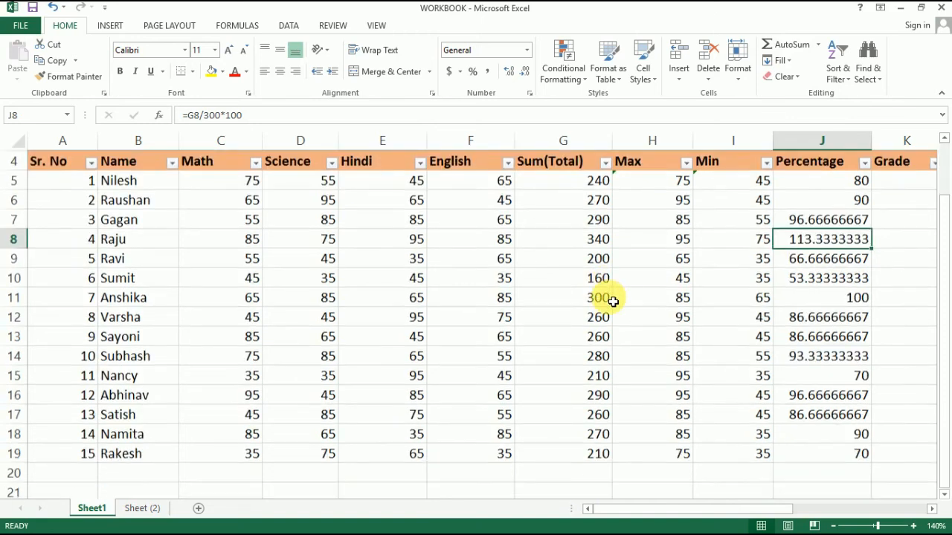
pyautogui.scroll(1, 612, 301)
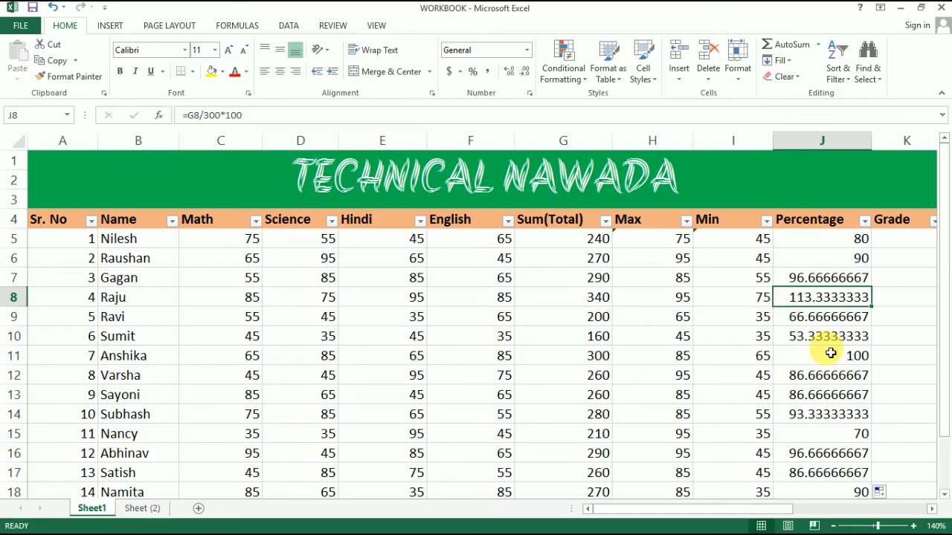
pyautogui.click(900, 245)
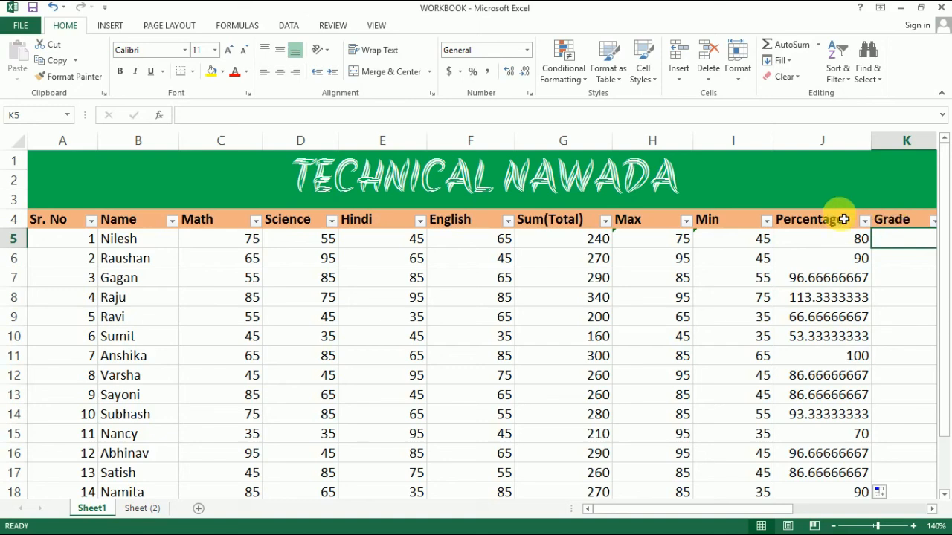
pyautogui.click(156, 243)
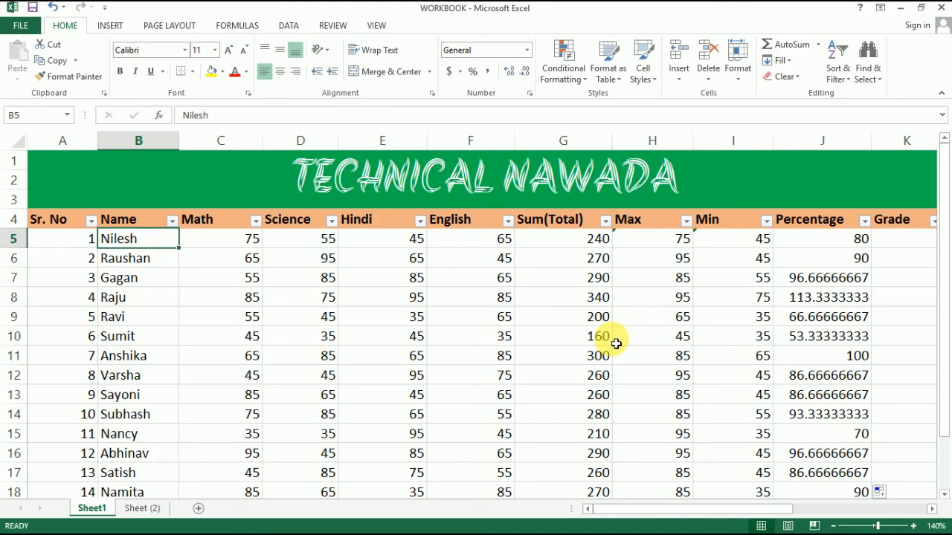
pyautogui.click(221, 258)
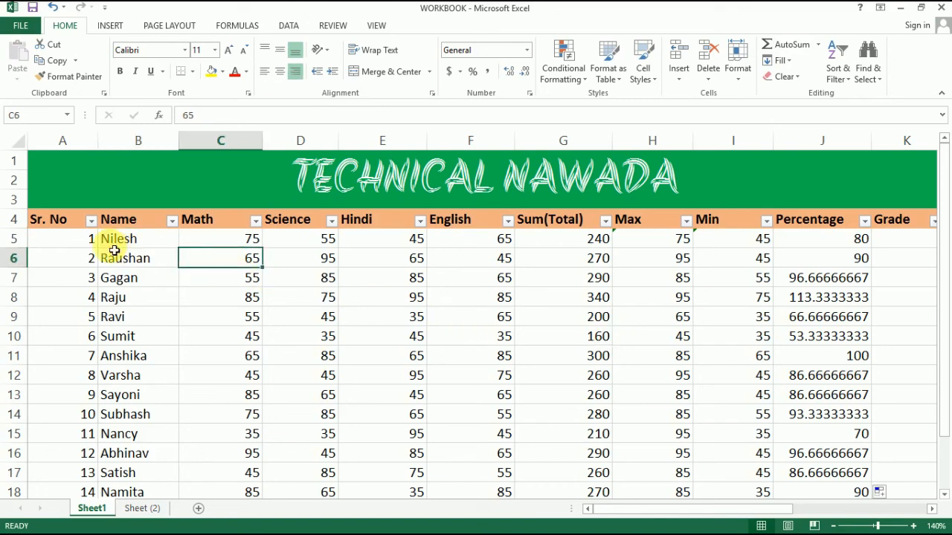
pyautogui.moveTo(74, 240); pyautogui.dragTo(164, 320)
pyautogui.click(230, 296)
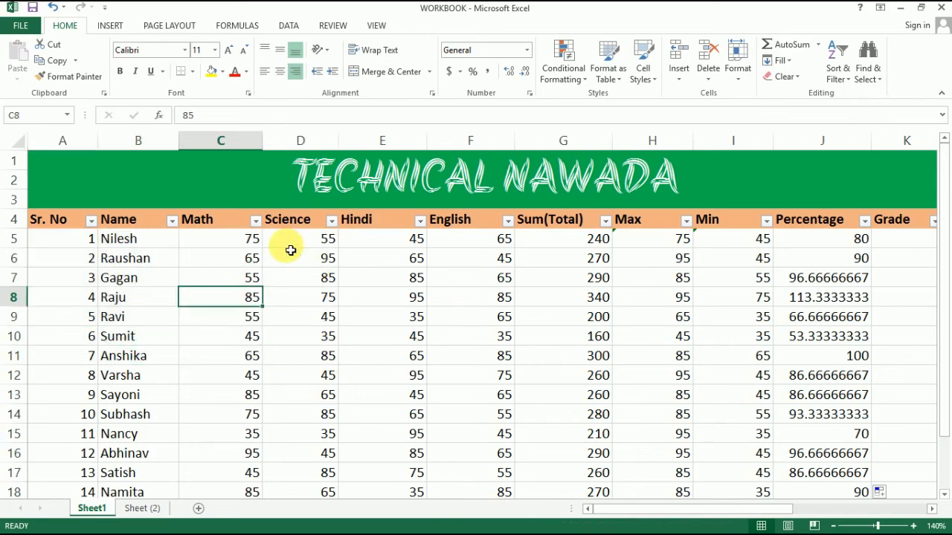
# Clear the Sum(Total), Max, Min and Percentage results from G5 through J20.
pyautogui.moveTo(561, 247); pyautogui.dragTo(868, 481)
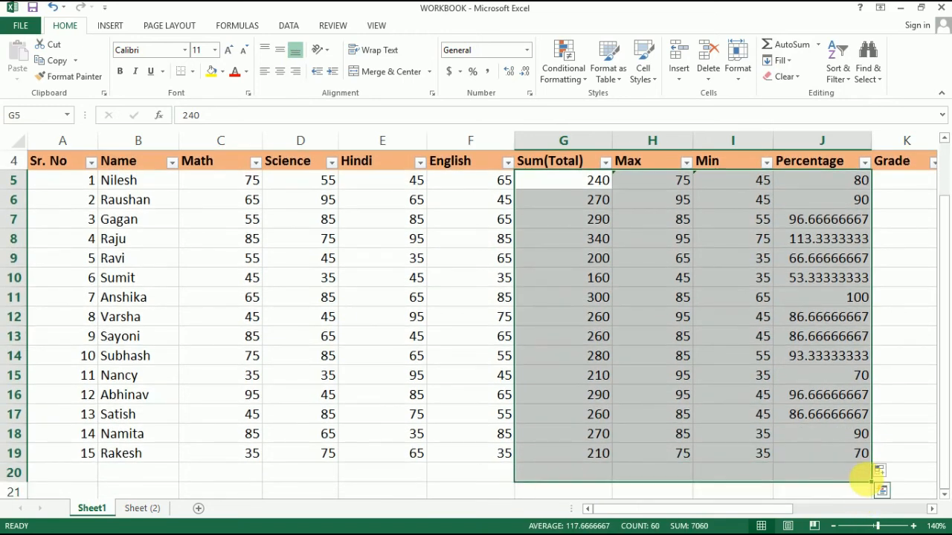
pyautogui.press('Delete')
pyautogui.scroll(1, 715, 395)
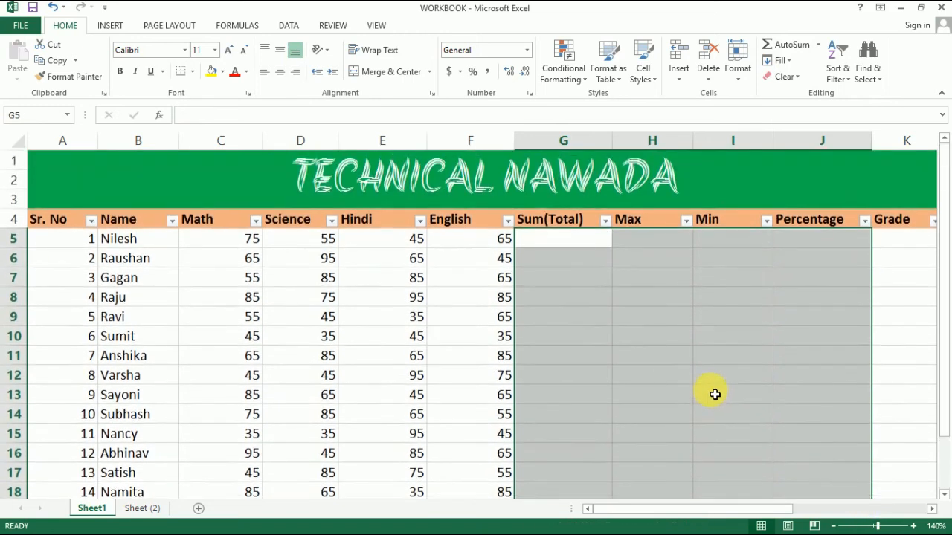
pyautogui.click(568, 281)
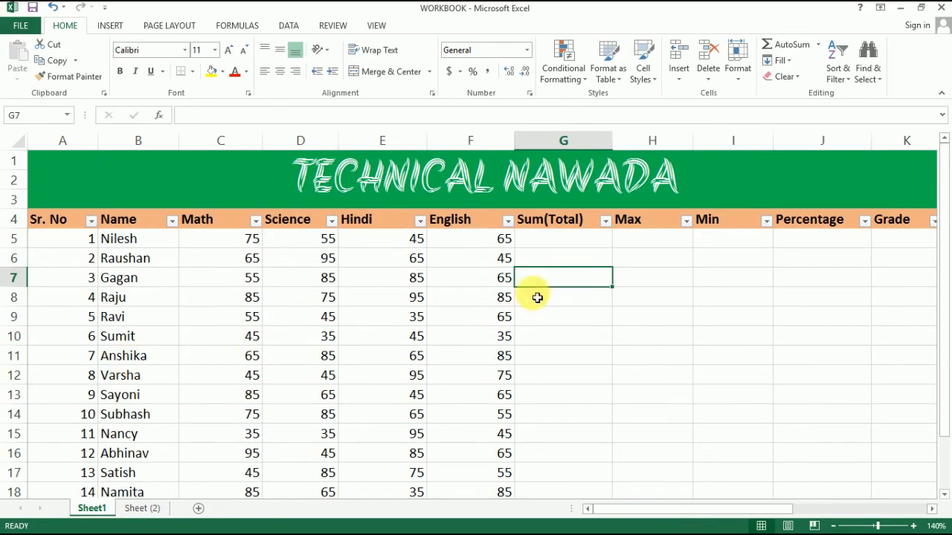
pyautogui.click(533, 242)
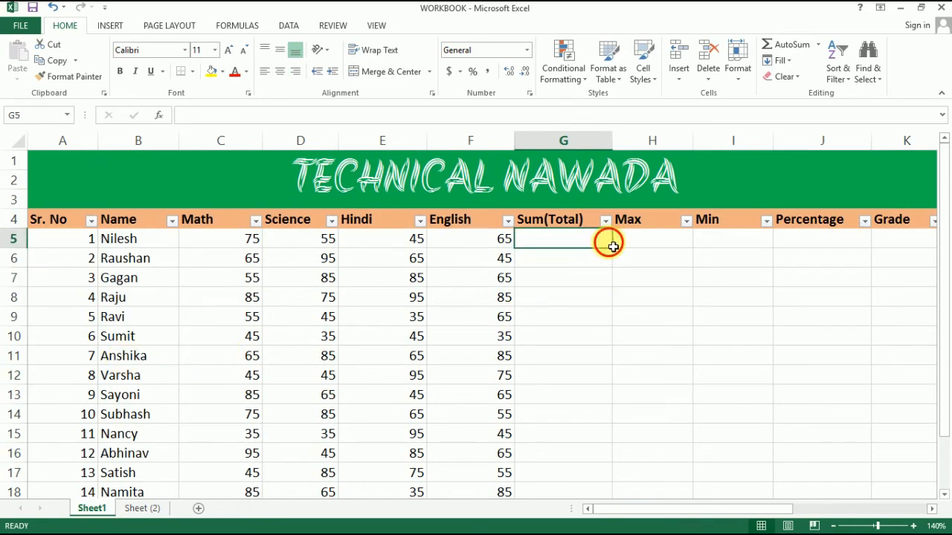
pyautogui.click(567, 302)
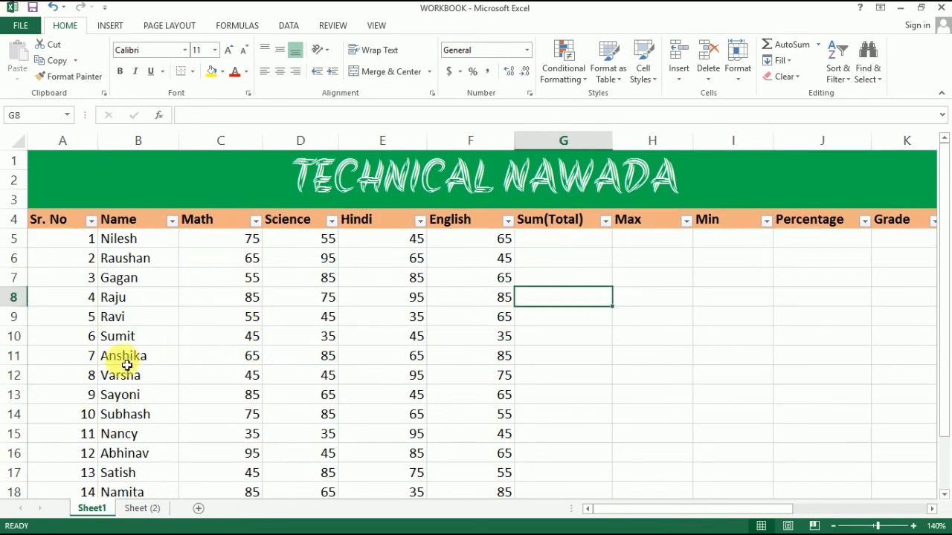
pyautogui.click(78, 339)
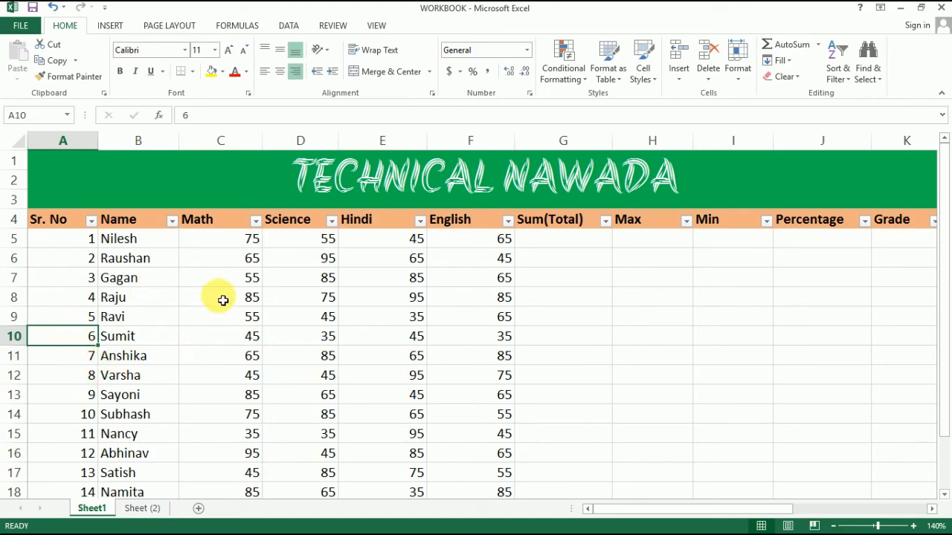
pyautogui.click(623, 267)
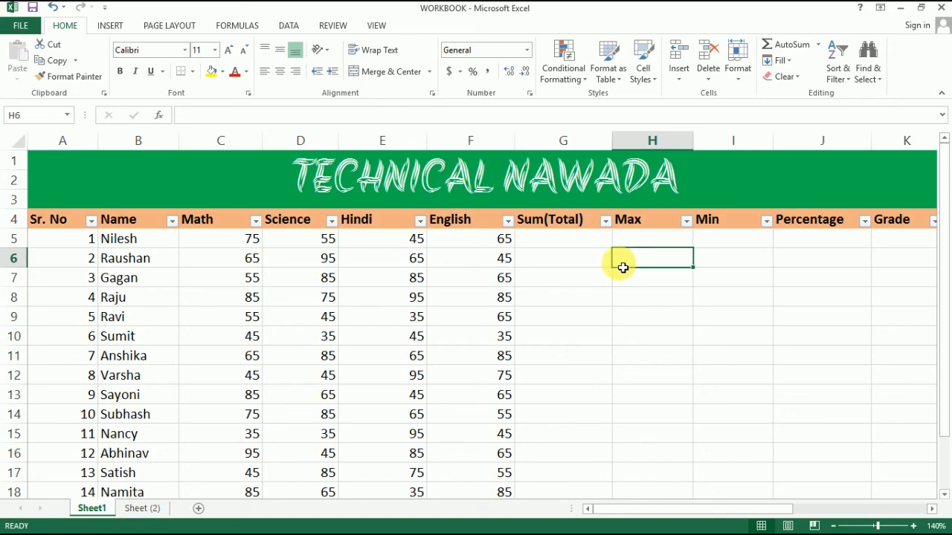
pyautogui.click(601, 266)
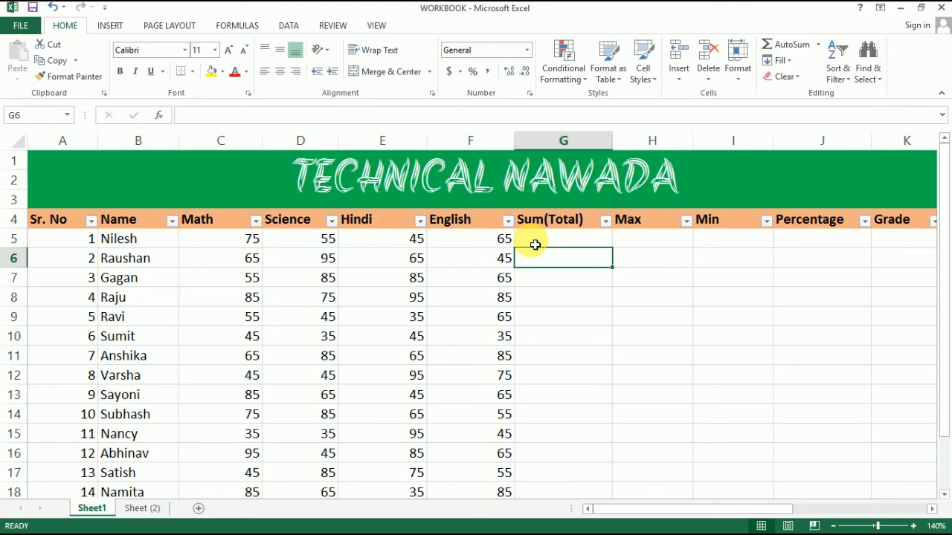
pyautogui.scroll(-3, 97, 264)
pyautogui.scroll(3, 120, 347)
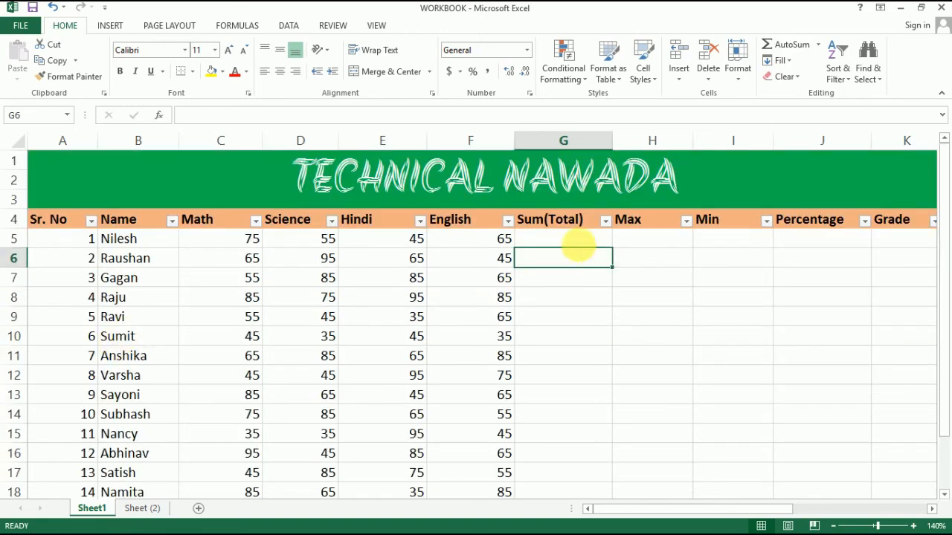
pyautogui.click(583, 244)
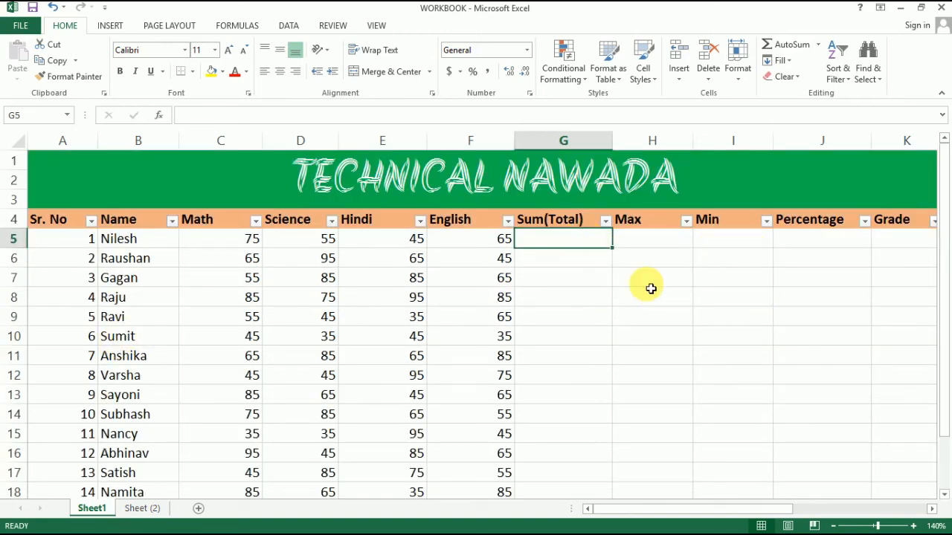